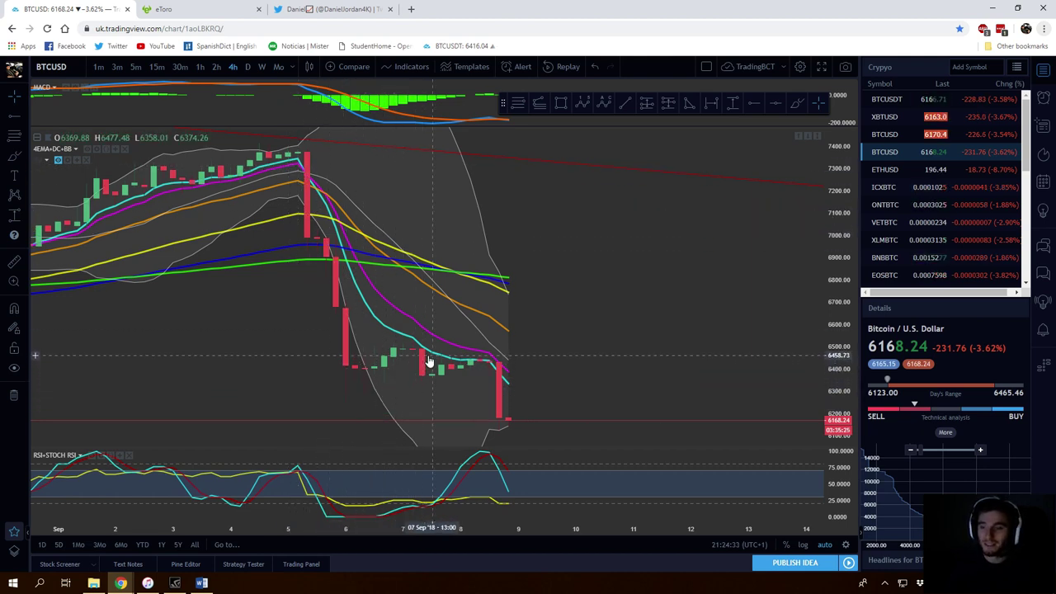
Step: Review the open BTC sell trade's details on eToro, close them, and return to the TradingView chart
left_click(186, 9)
left_click(214, 207)
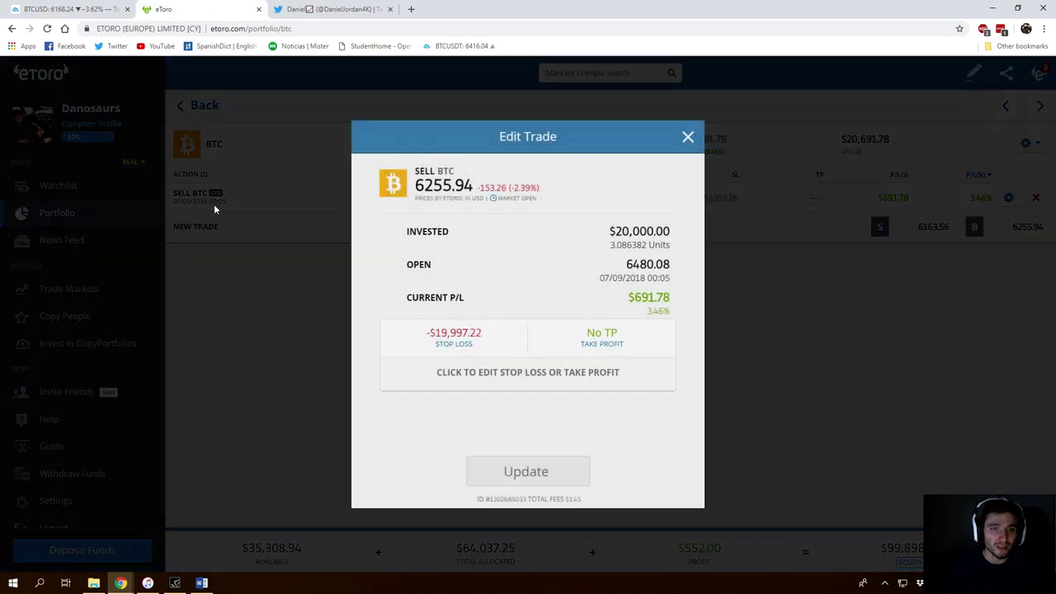
left_click(687, 137)
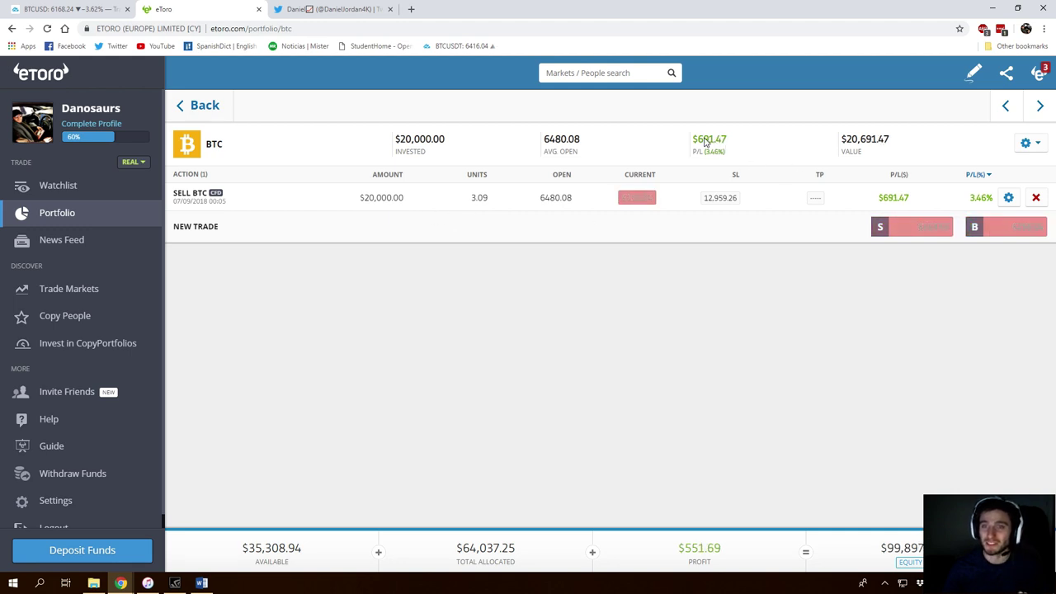
left_click(66, 9)
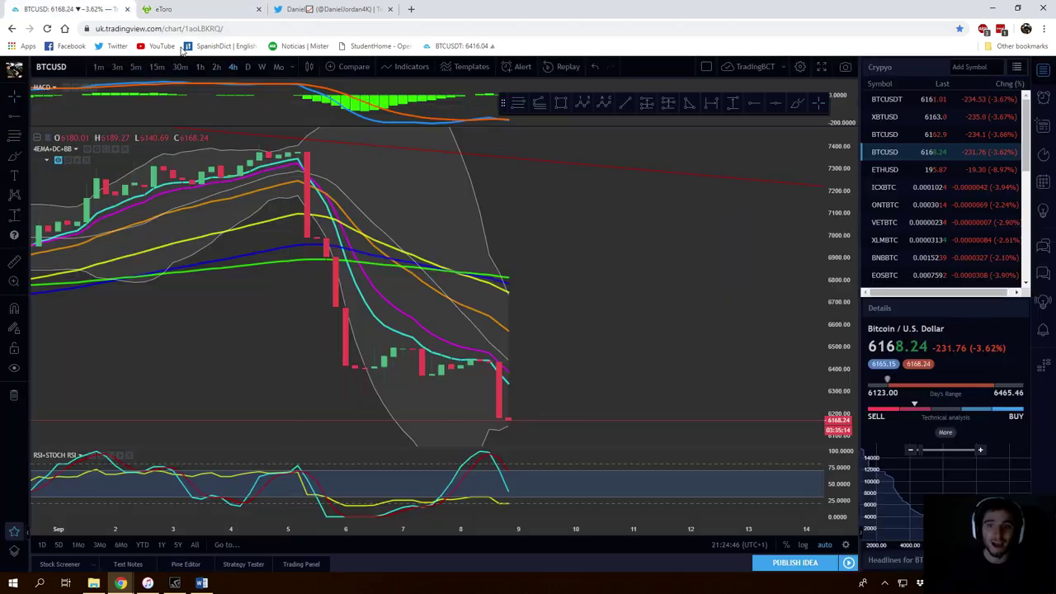
Step: Place a Fibonacci retracement on BTCUSD from about 7411.97 before the September drop down to about 6248.82 on 10 September
left_click(264, 143)
left_click(587, 402)
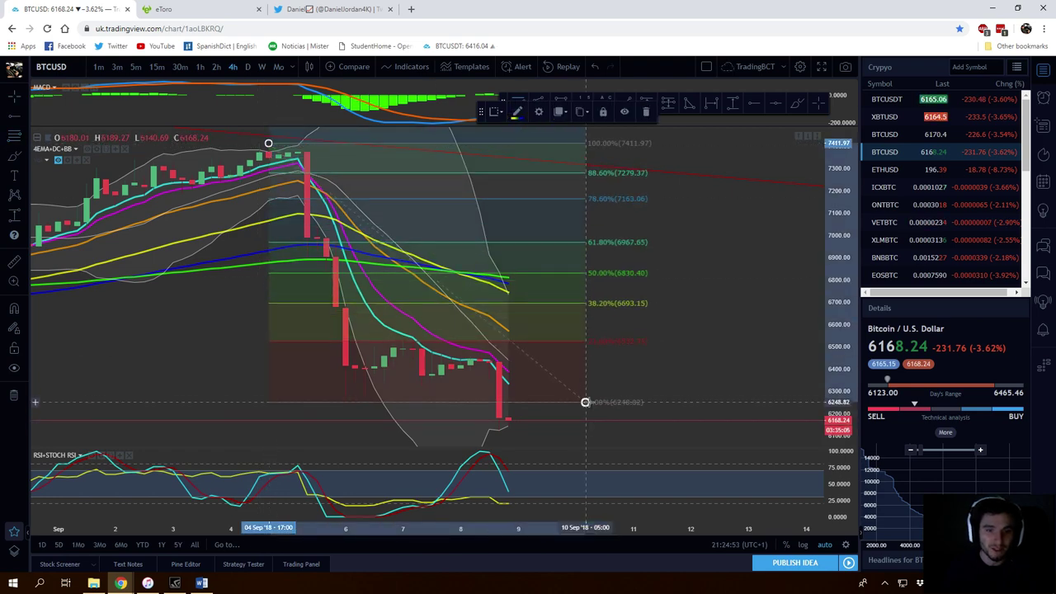
mouse_move(231, 334)
left_mouse_down()
mouse_move(596, 368)
mouse_move(281, 340)
left_mouse_up()
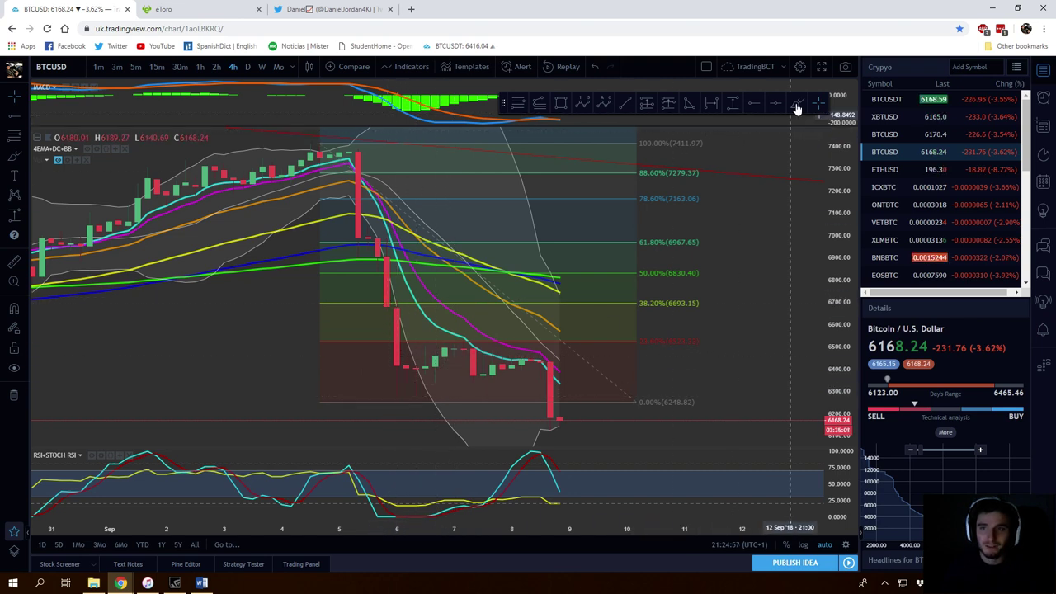
Step: Brush a rising curve from about 6310 on 6 September to about 6770 on 8 September, and circle the 50.00% retracement label
left_click(401, 383)
left_click_drag(408, 387, 425, 382)
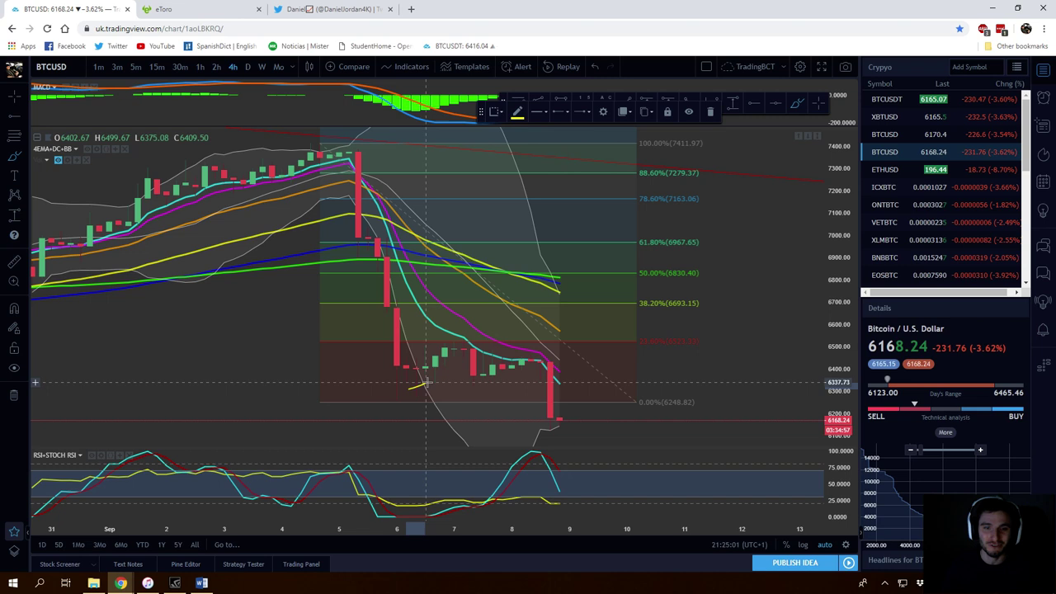
left_click_drag(429, 381, 540, 287)
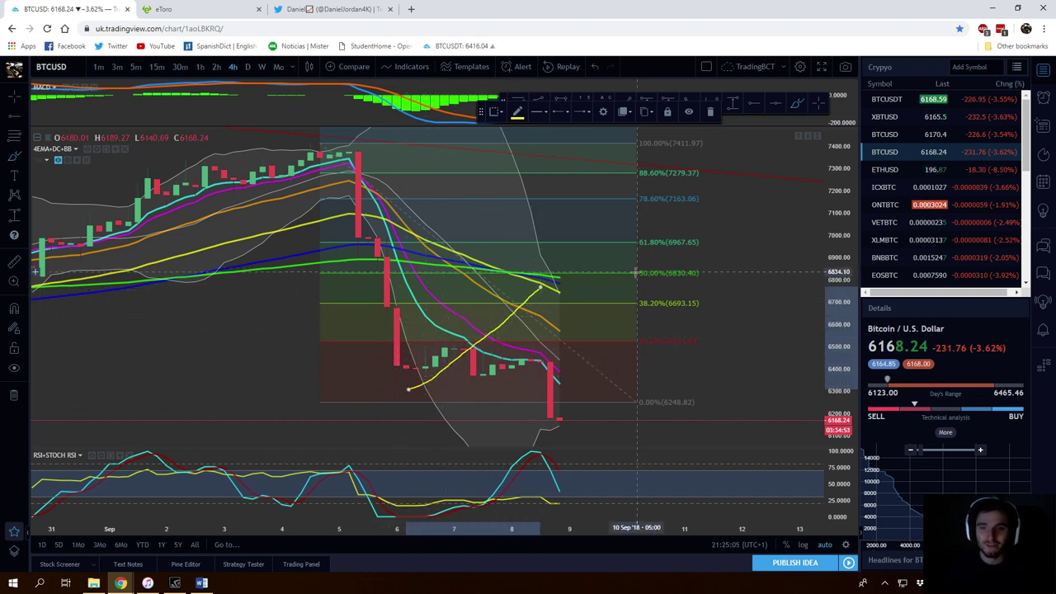
mouse_move(640, 277)
left_mouse_down()
mouse_move(660, 266)
mouse_move(655, 285)
left_mouse_up()
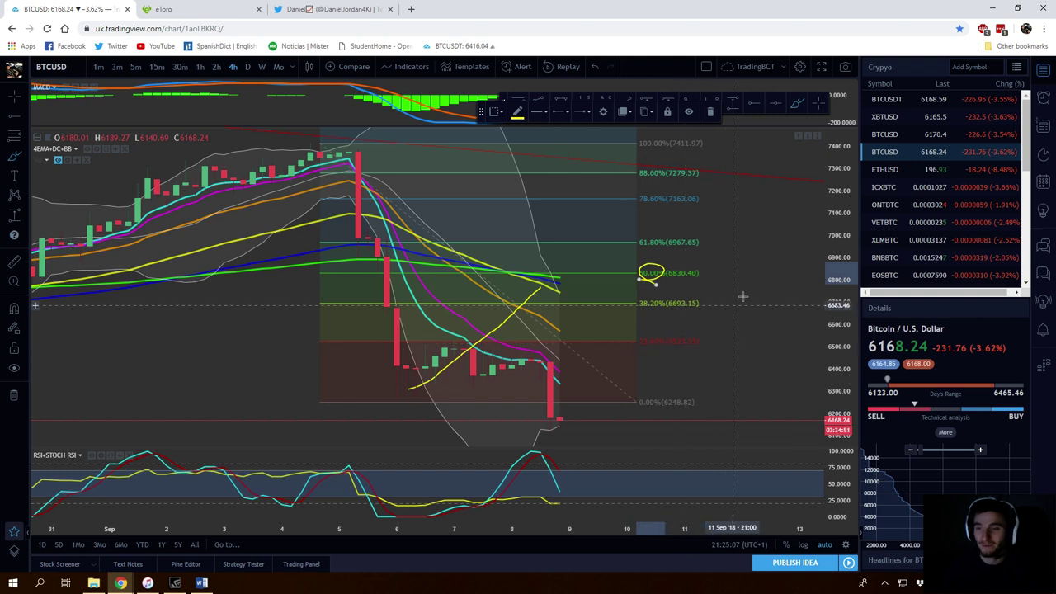
Step: Undo the brush circle at the 50.00% level and delete the rising brush curve
key("ctrl+z")
left_click(517, 315)
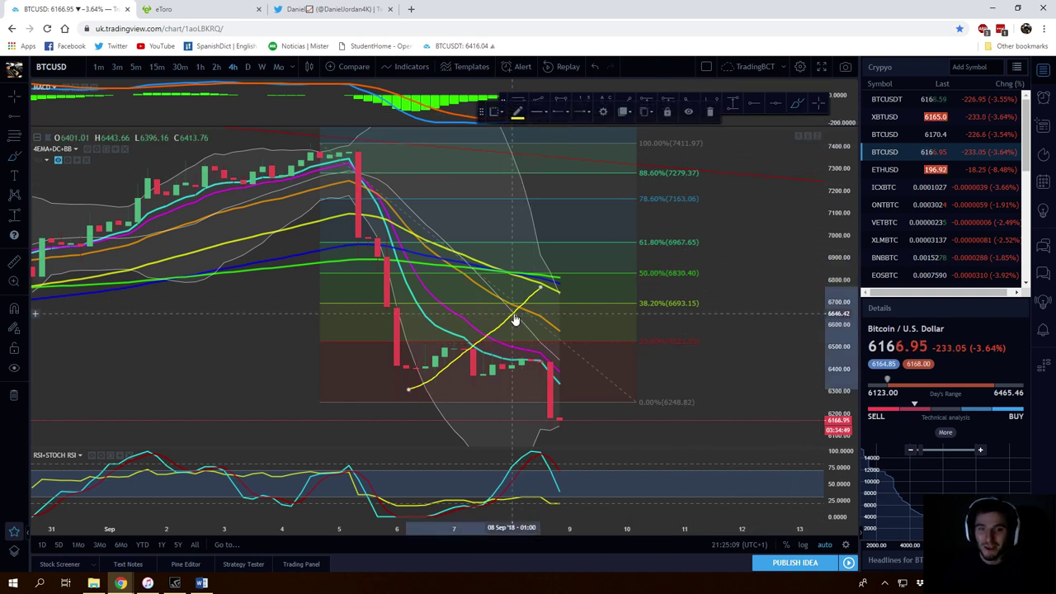
key("Delete")
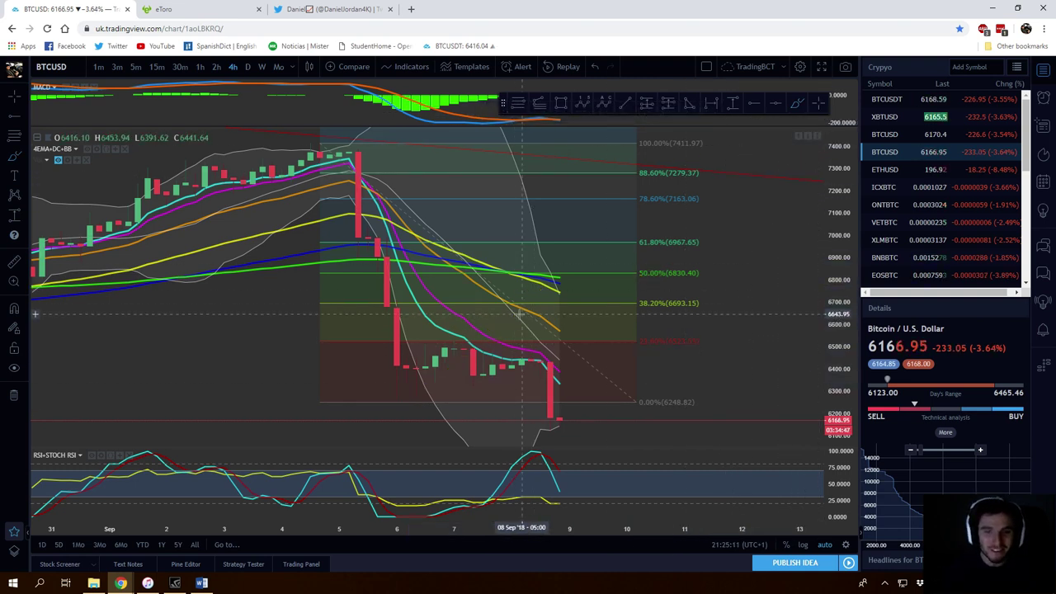
Step: Brush a horizontal mark at about 6490 just beyond the retracement's right end, and delete it
left_click(796, 103)
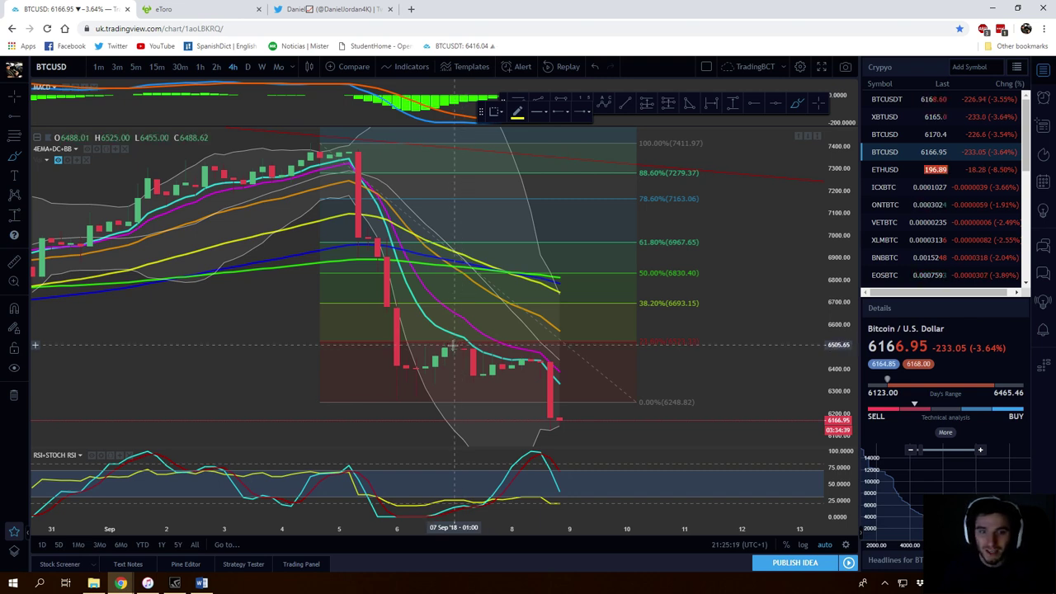
left_click_drag(638, 348, 732, 348)
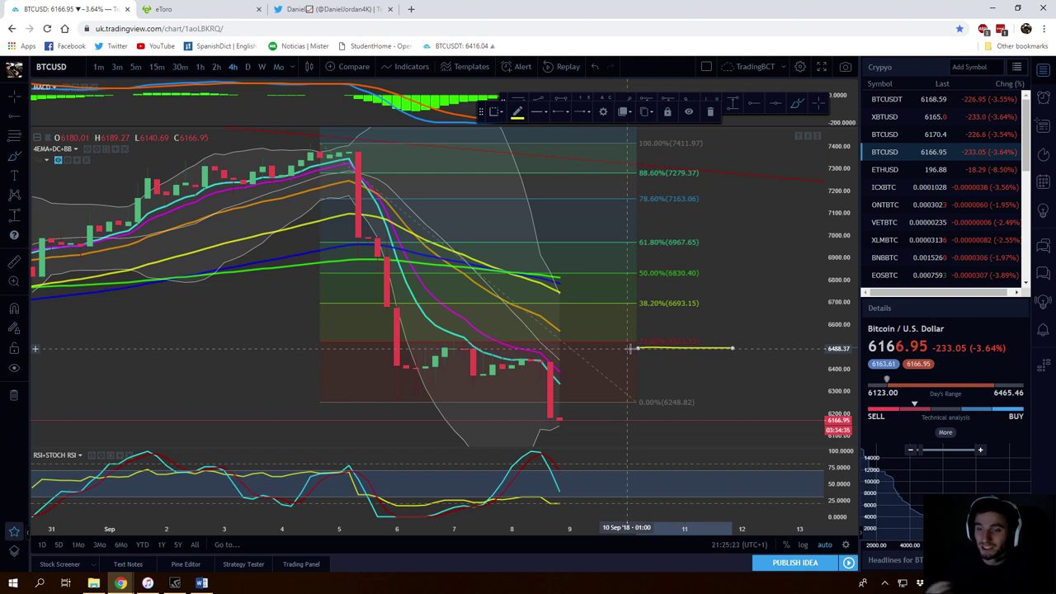
key("Delete")
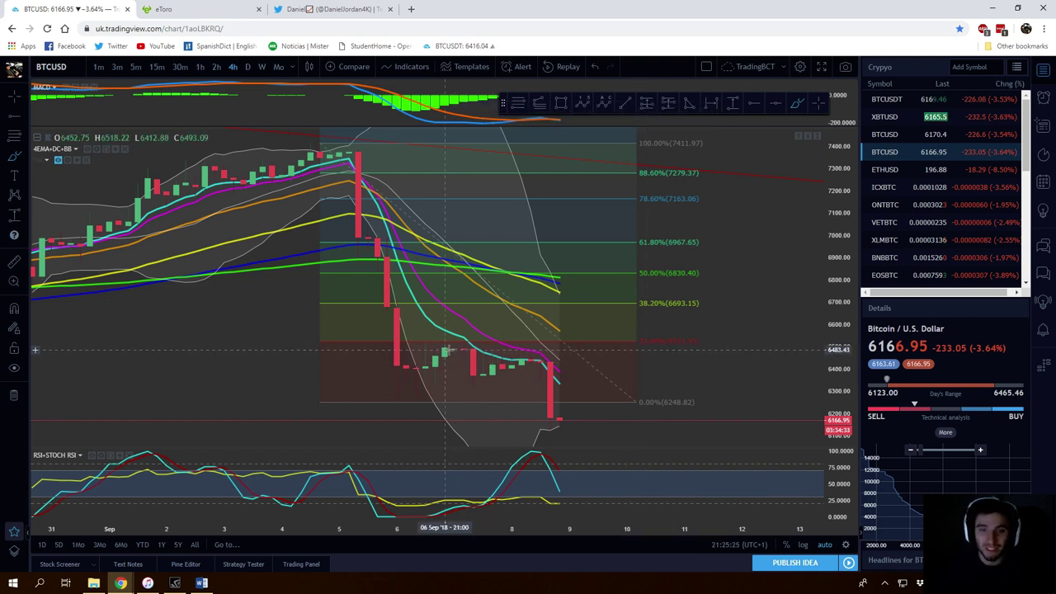
Step: Brush a small circle around the 8 September price at about 6440, and check the trade on eToro before returning to the chart
left_click(512, 364)
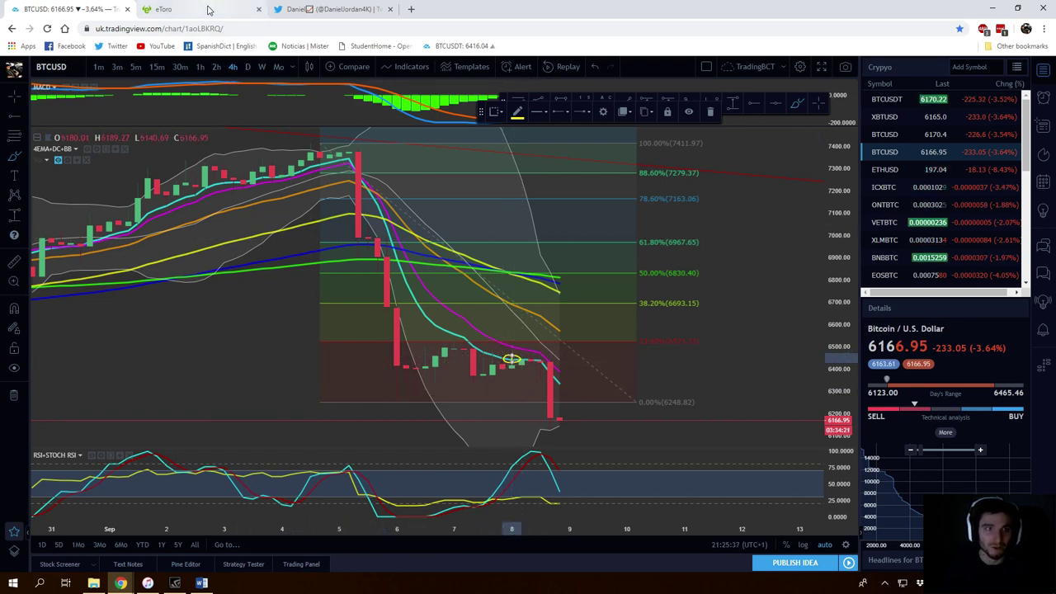
left_click(164, 9)
left_click(74, 10)
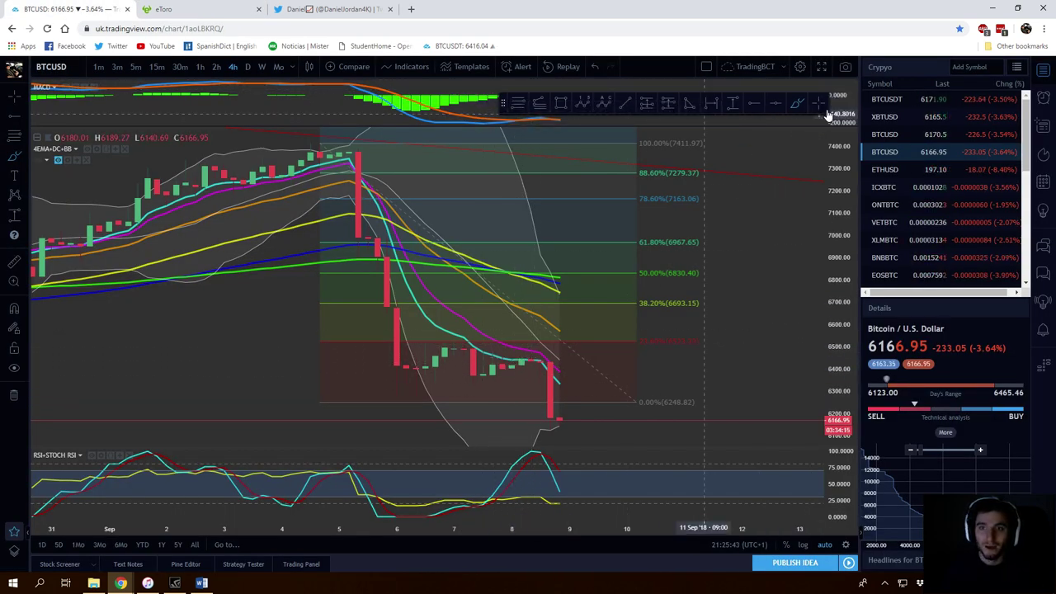
Step: Brush a small circle just above the lowest retracement band at about 6540 near 8 September, and delete it
scroll(794, 339, "up", 2)
left_click_drag(836, 355, 832, 277)
left_click_drag(711, 331, 754, 212)
left_click_drag(742, 269, 742, 246)
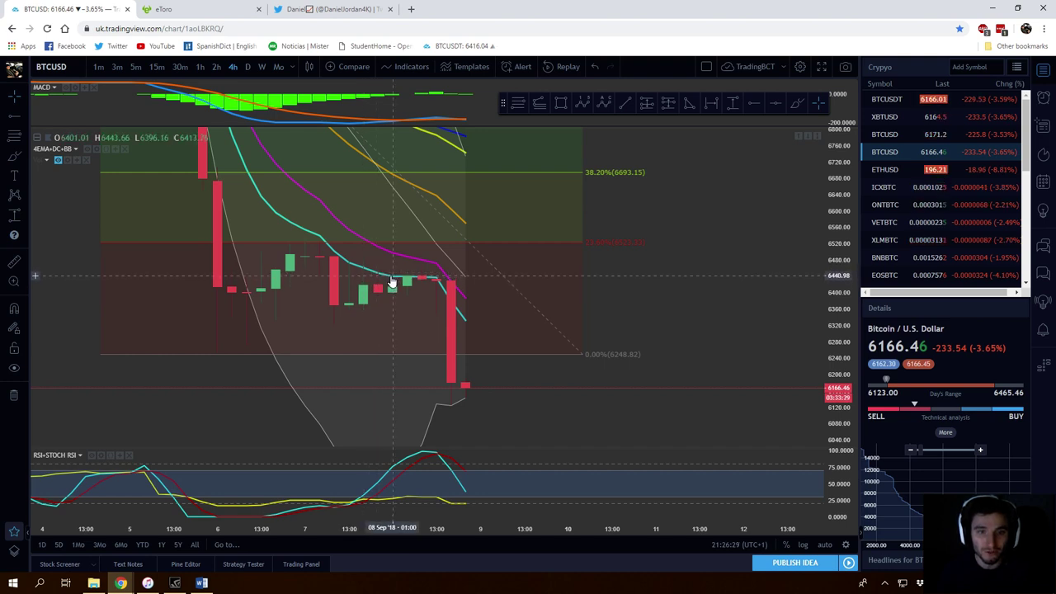
left_click(796, 103)
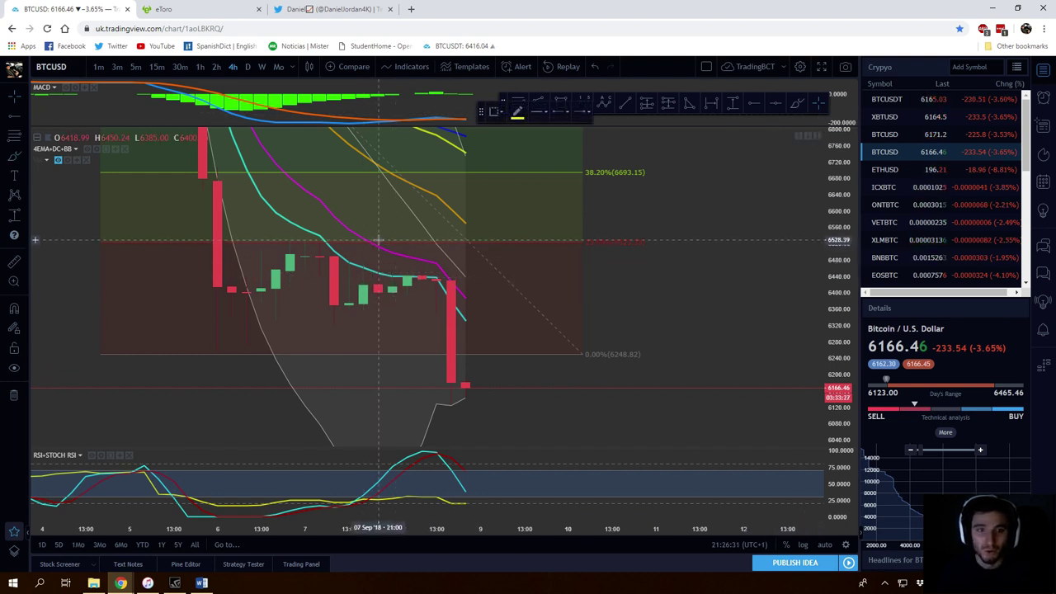
mouse_move(379, 236)
left_mouse_down()
mouse_move(390, 235)
mouse_move(379, 238)
left_mouse_up()
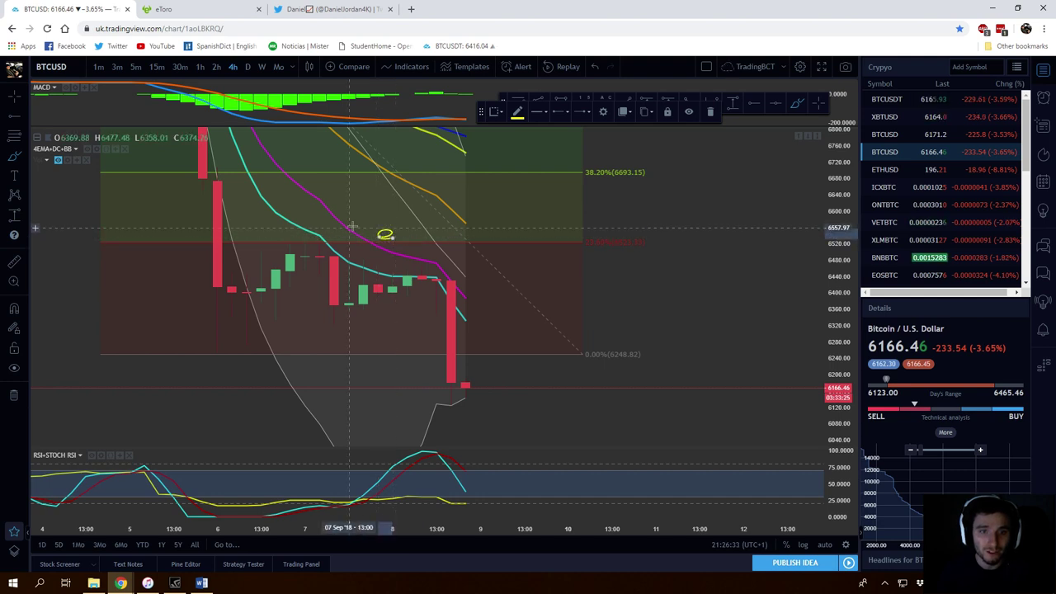
key("Delete")
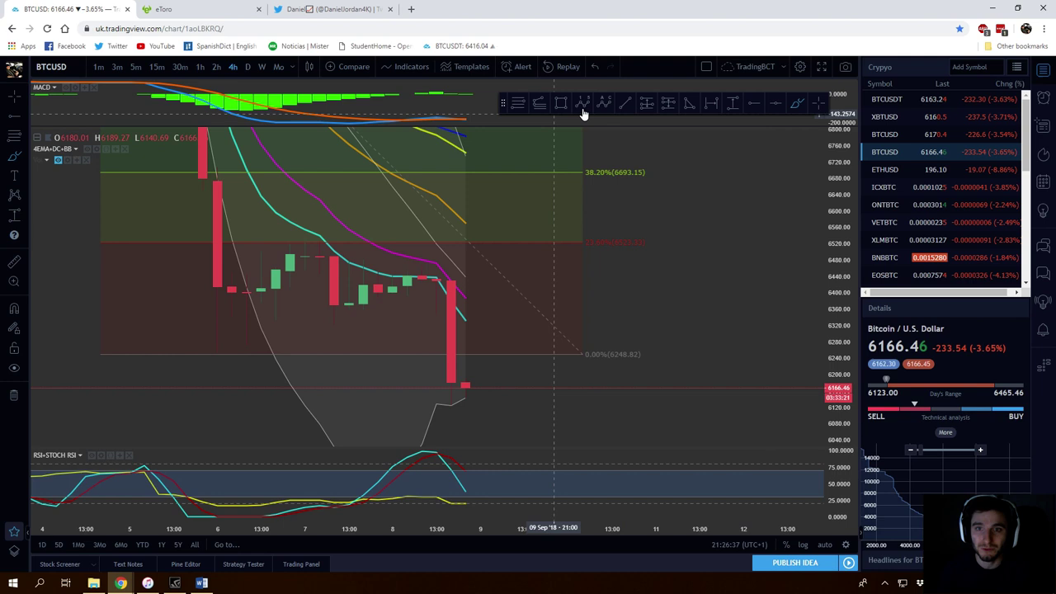
Step: Place a short position on 8 September with entry at about 6440.98 and the stop at about 6509.56
left_click(670, 110)
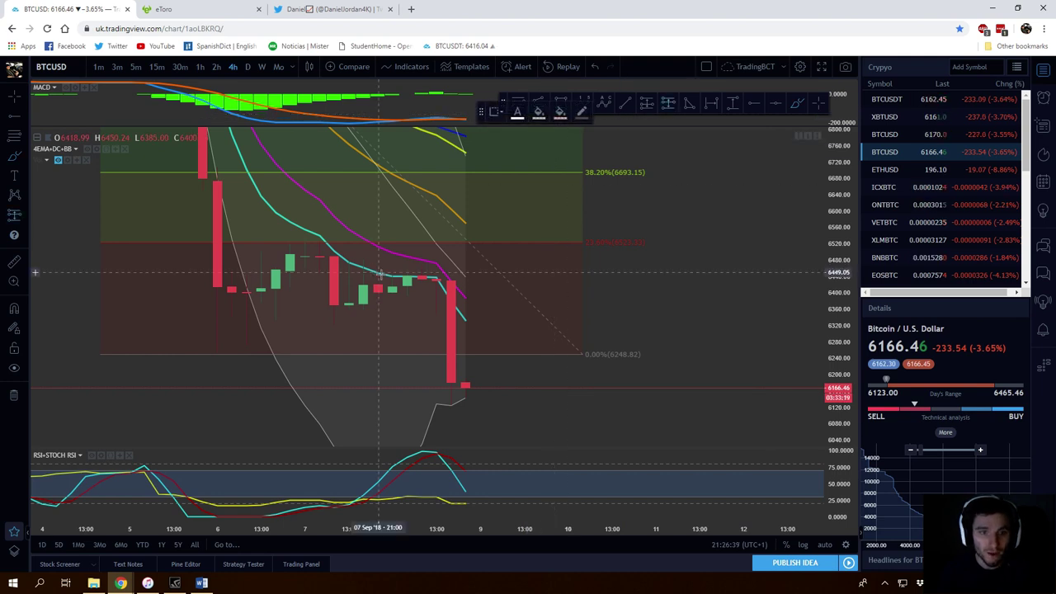
left_click(391, 275)
left_click_drag(392, 170, 392, 247)
scroll(486, 382, "down", 2)
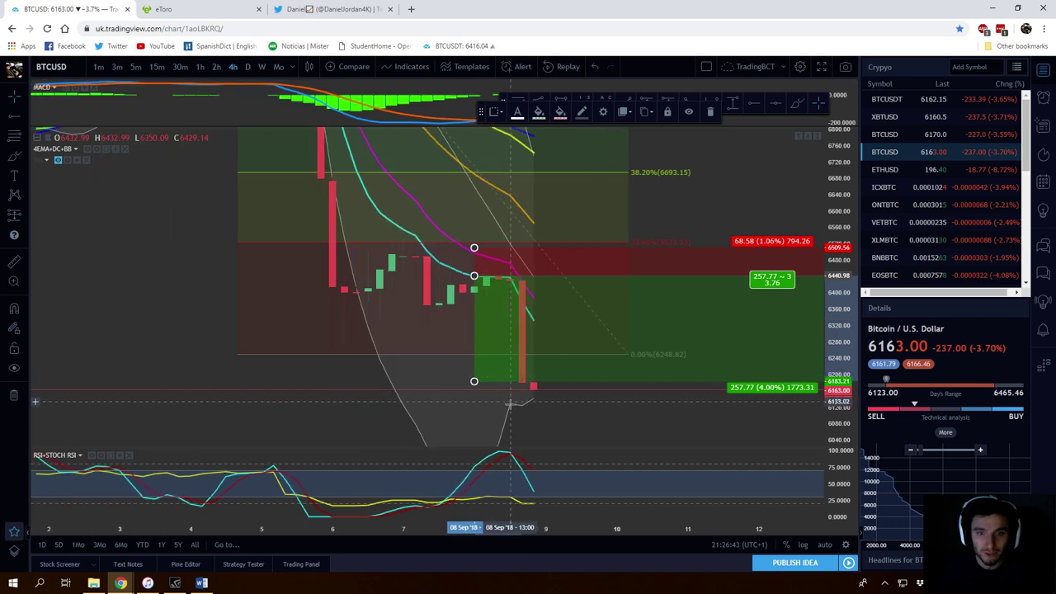
Step: Lower the short position's profit target to about 6000, and delete the position drawing
left_click_drag(843, 339, 844, 415)
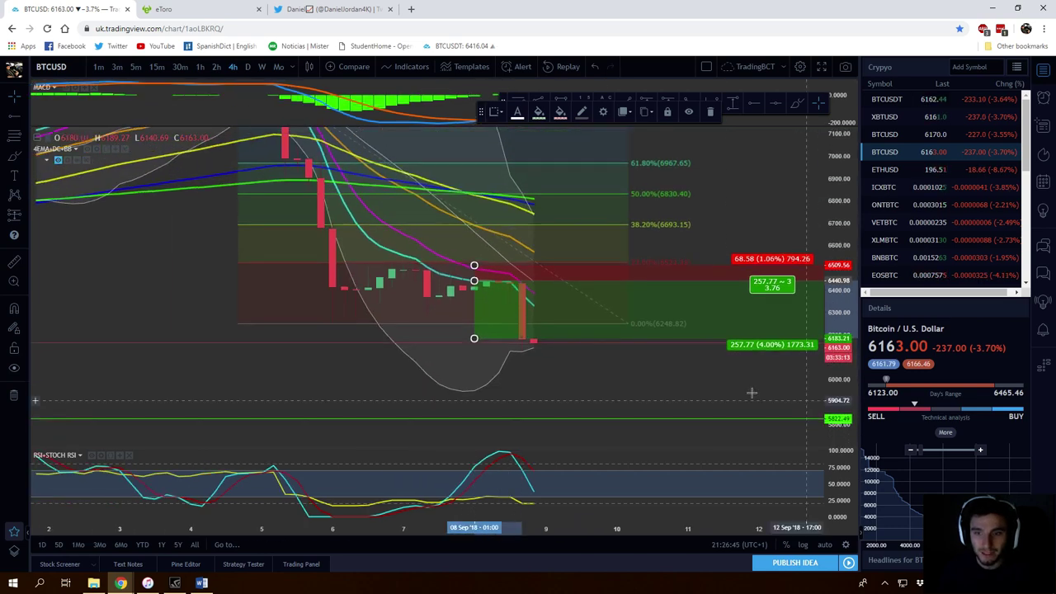
left_click_drag(475, 339, 487, 377)
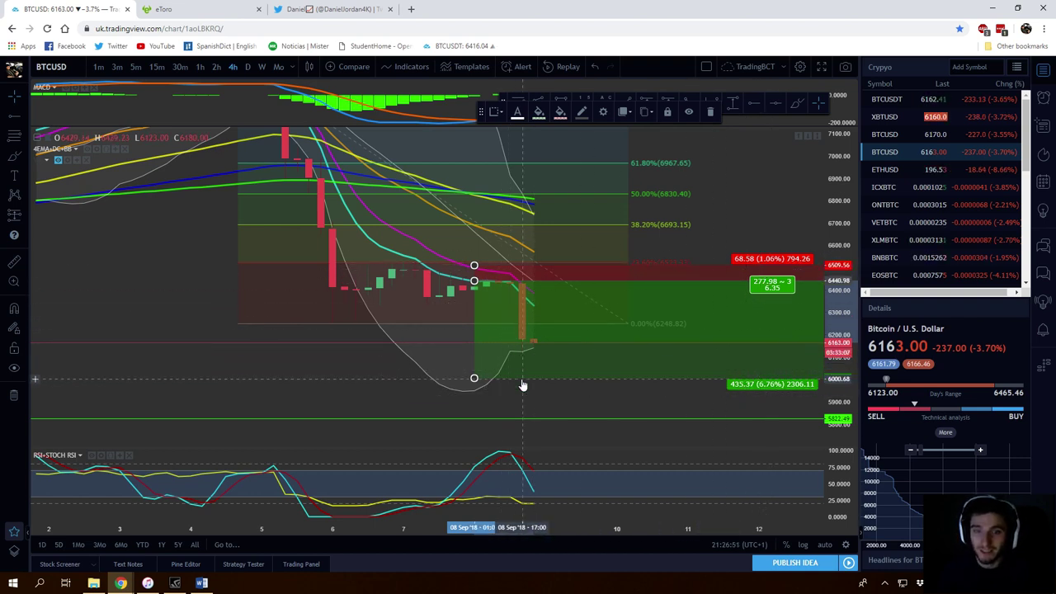
key("Delete")
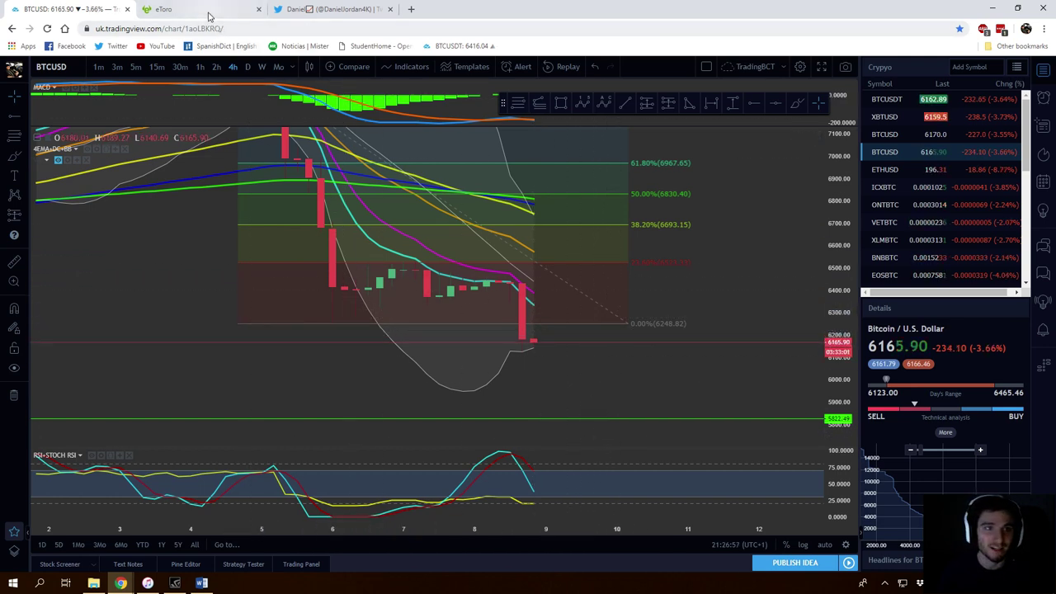
Step: Reset the price scale and look back through the 4-hour price history from September to late July
scroll(613, 346, "up", 2)
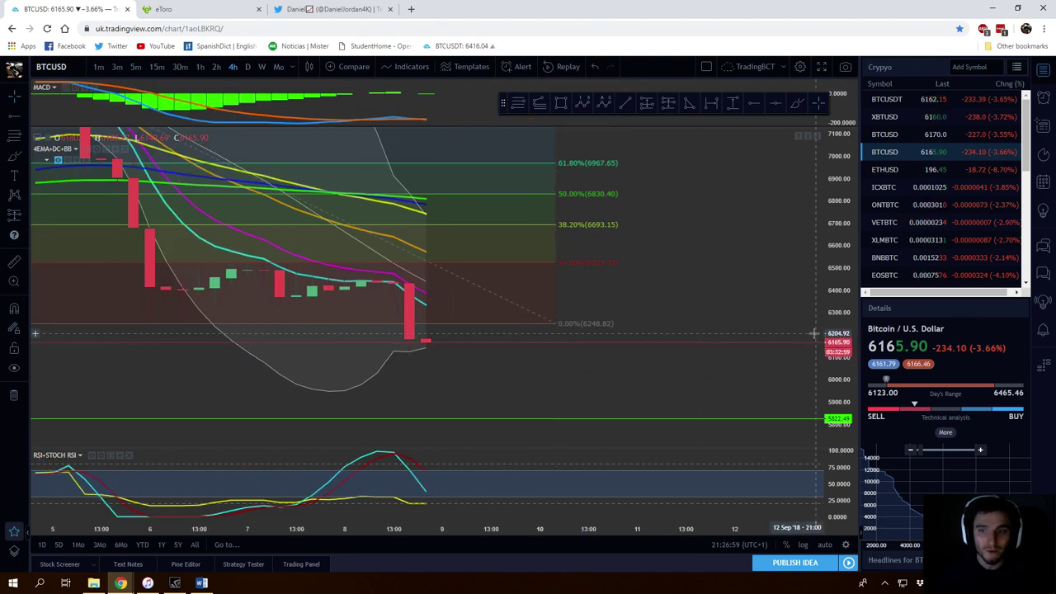
right_click(843, 221)
left_click(899, 302)
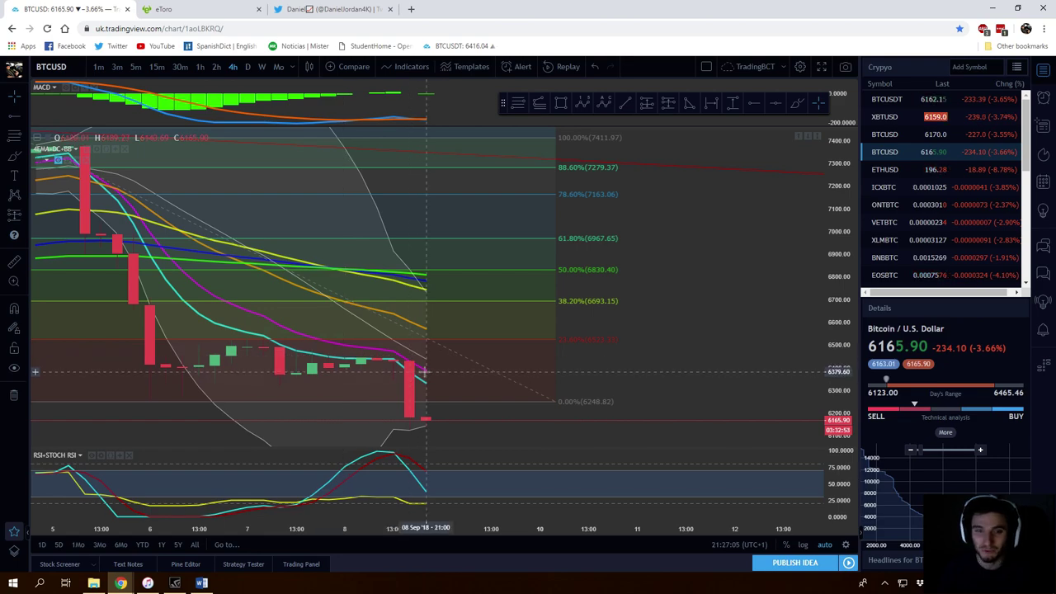
scroll(459, 377, "down", 7)
left_click_drag(330, 372, 545, 379)
scroll(545, 379, "down", 9)
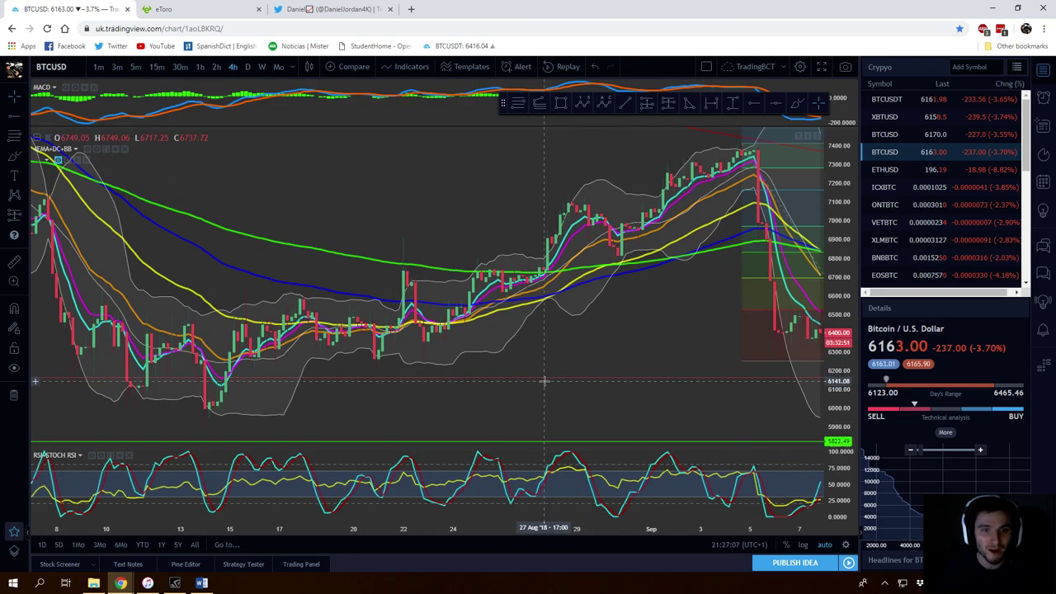
scroll(327, 347, "up", 3)
left_click_drag(360, 206, 771, 233)
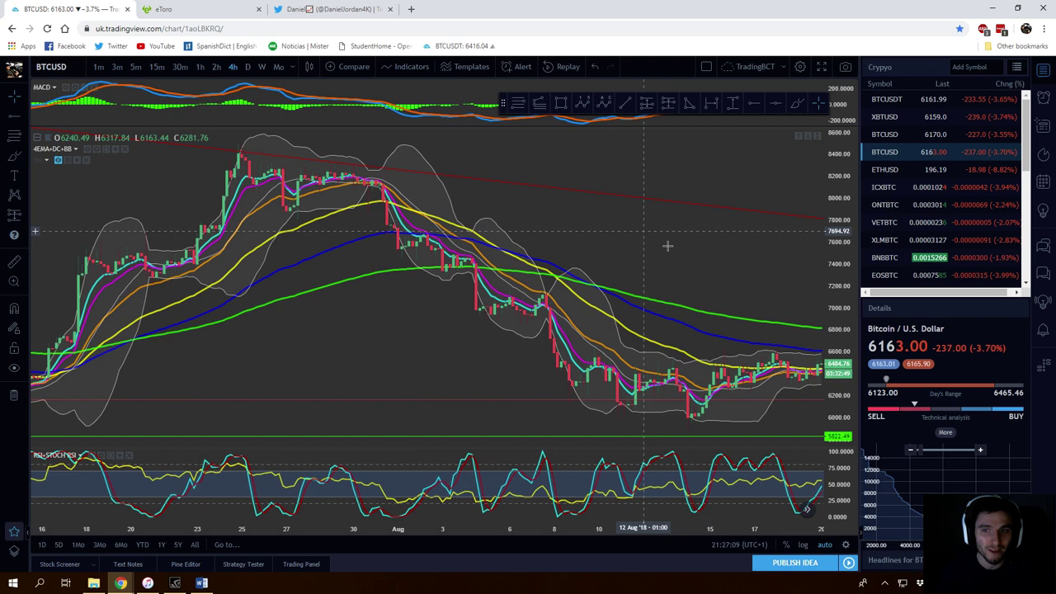
Step: Examine how the candles follow the moving averages during the decline from late July into early August
left_click_drag(839, 263, 838, 153)
left_click_drag(726, 257, 783, 252)
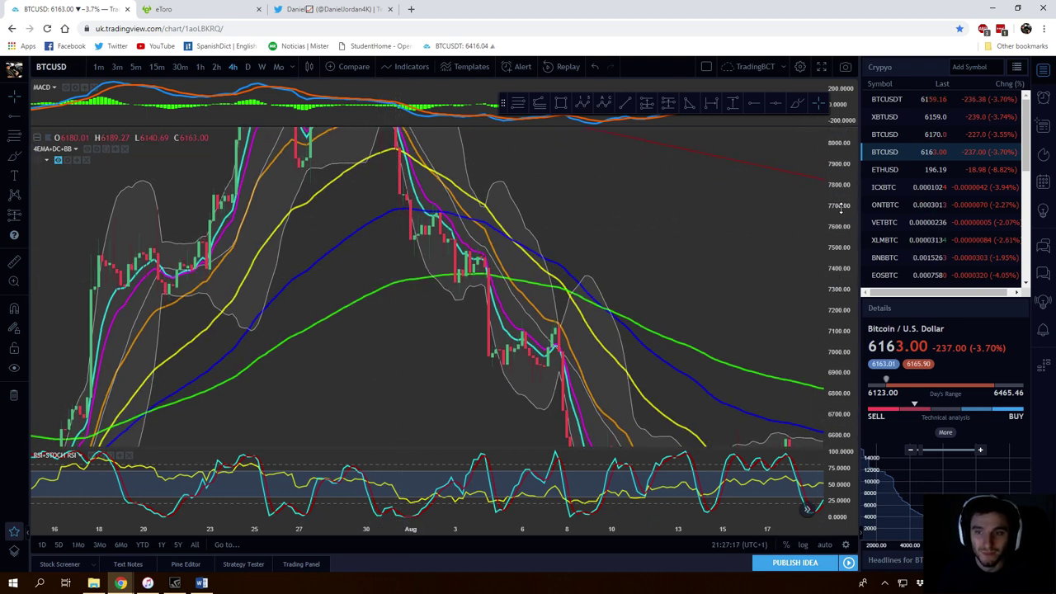
left_click_drag(840, 208, 841, 204)
left_click_drag(708, 255, 693, 293)
scroll(511, 258, "up", 2)
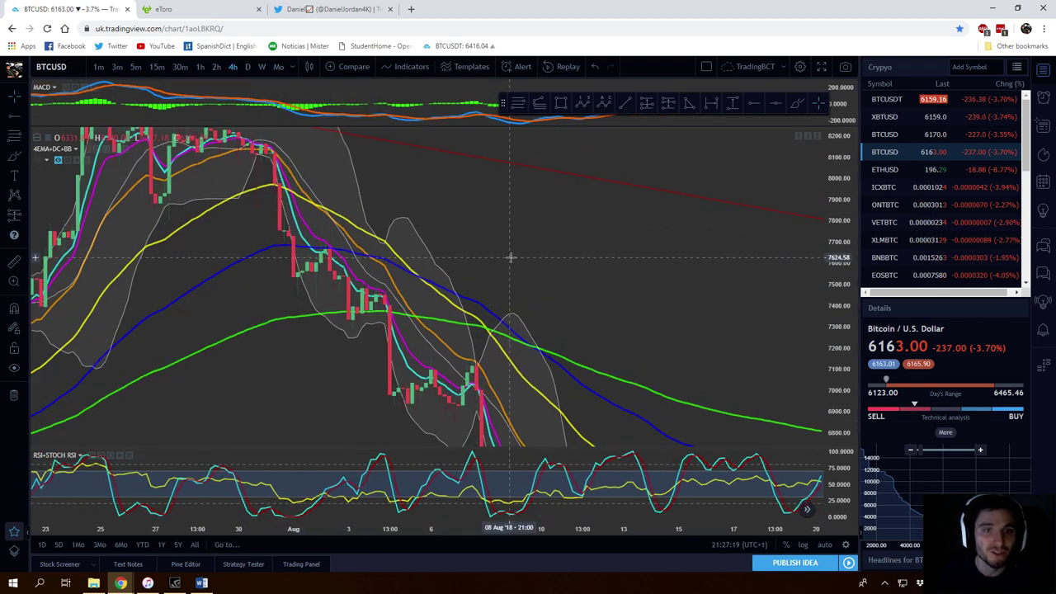
scroll(511, 257, "up", 2)
left_click_drag(492, 229, 707, 264)
scroll(648, 273, "up", 2)
left_click_drag(561, 230, 730, 227)
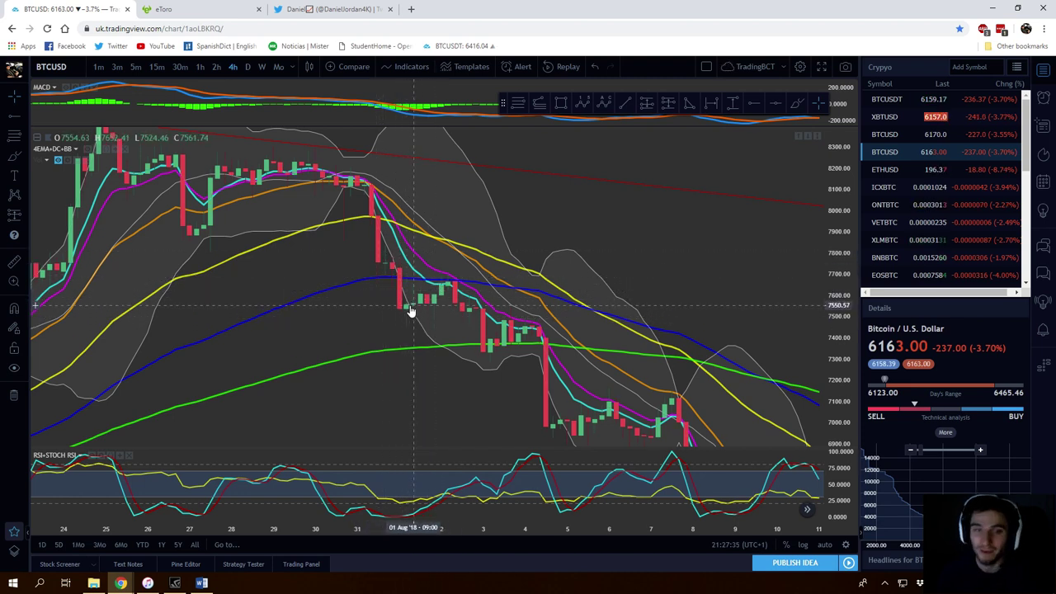
scroll(404, 292, "up", 1)
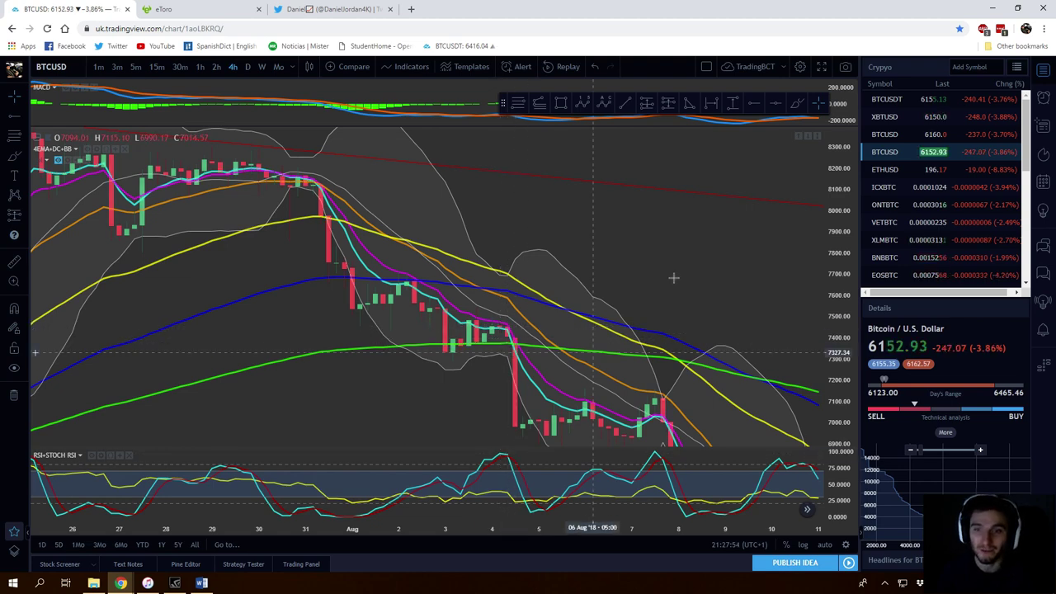
Step: Return to the latest September candles and examine the price against the moving averages around 8 September
left_click_drag(701, 275, 370, 217)
scroll(773, 297, "down", 3)
scroll(773, 295, "right", 15)
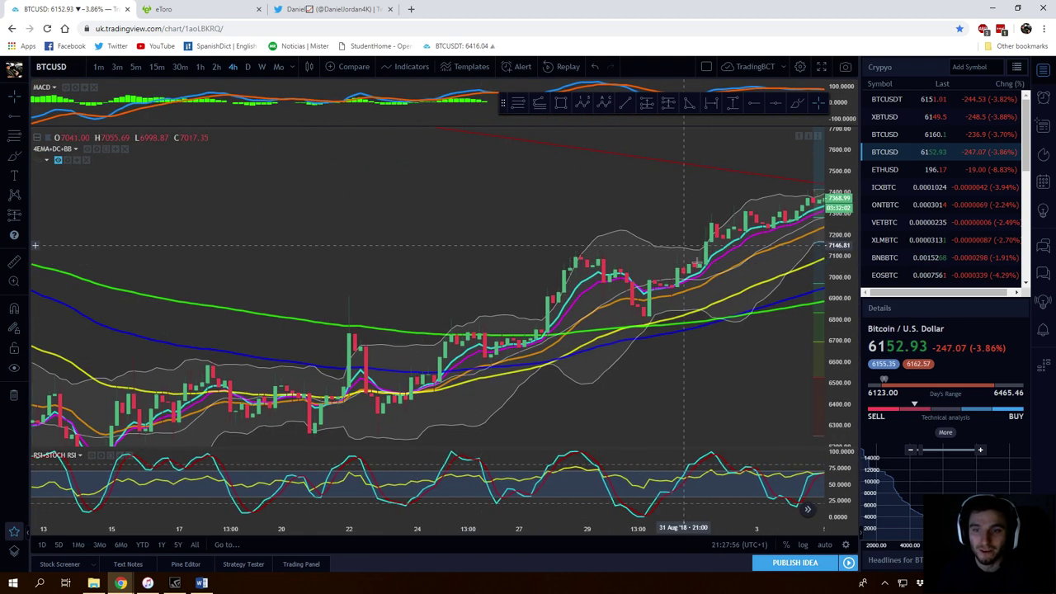
left_click_drag(651, 382, 705, 348)
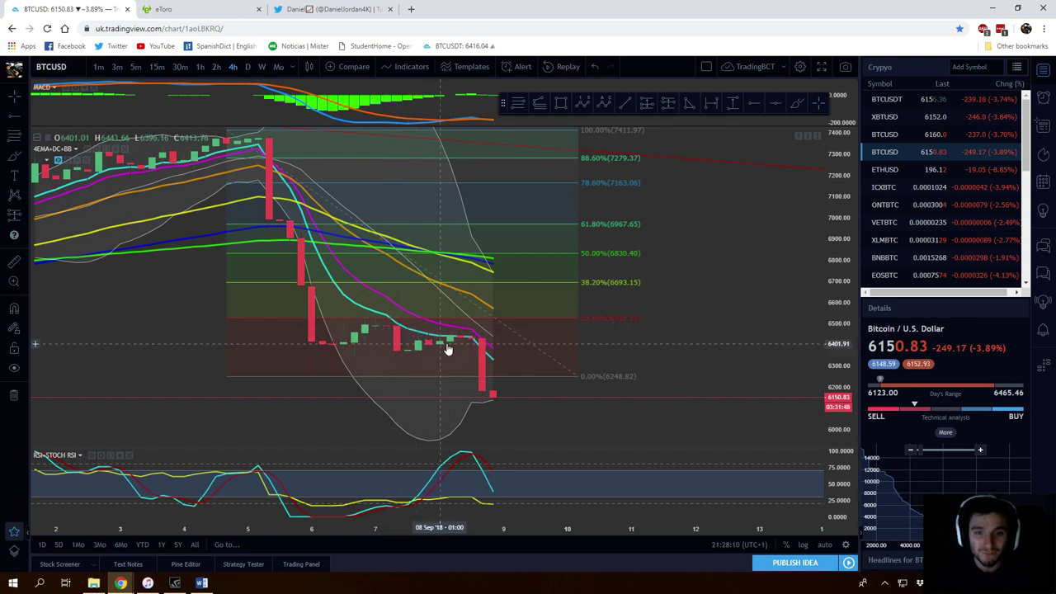
scroll(401, 337, "up", 2)
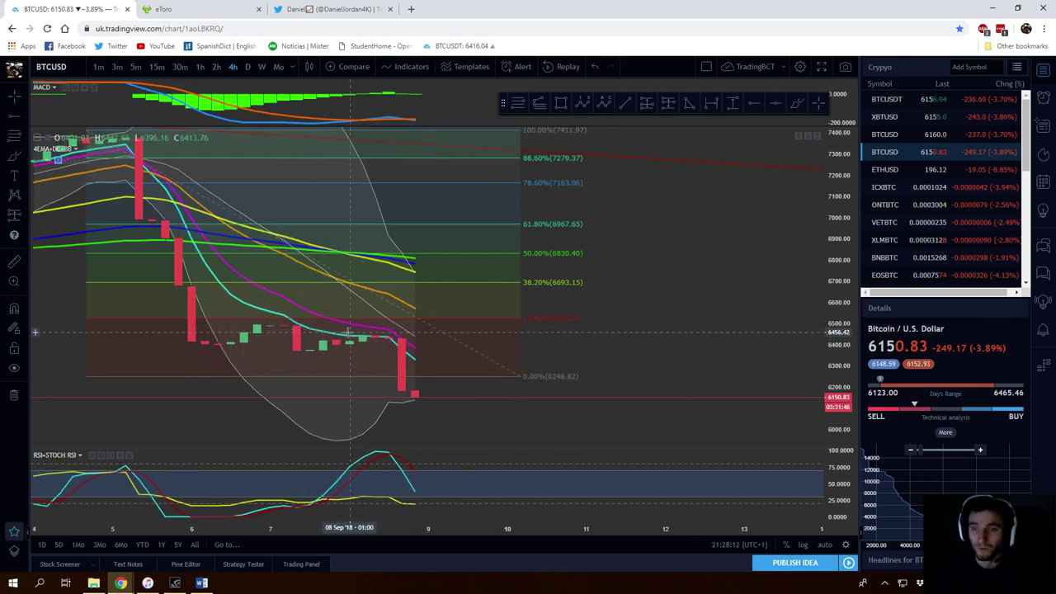
Step: Check the open BTC sell position in the eToro portfolio, and return to the BTCUSD chart
left_click(800, 109)
left_click_drag(377, 322, 385, 321)
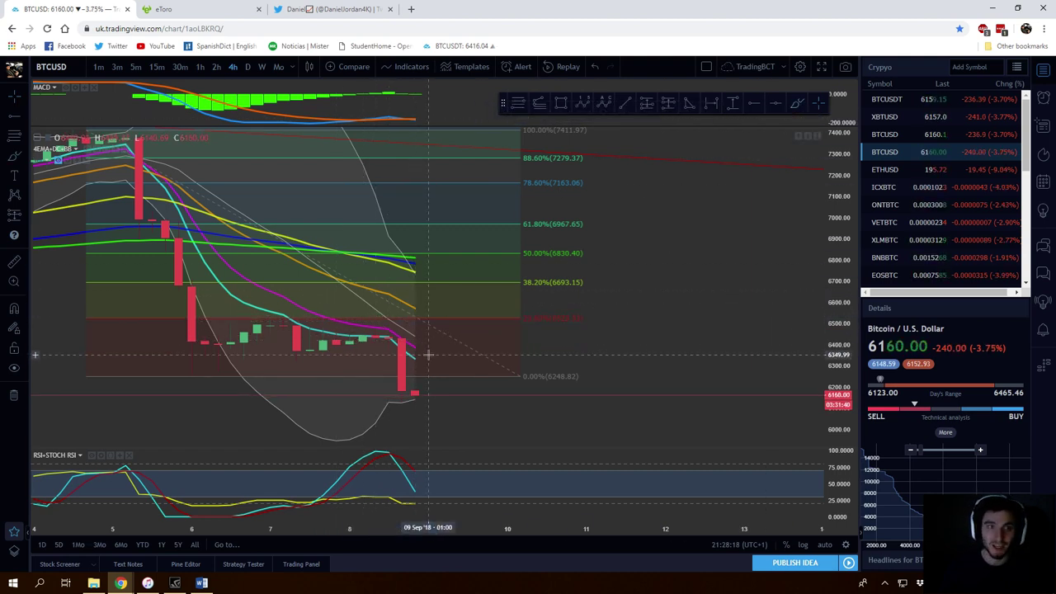
left_click(163, 9)
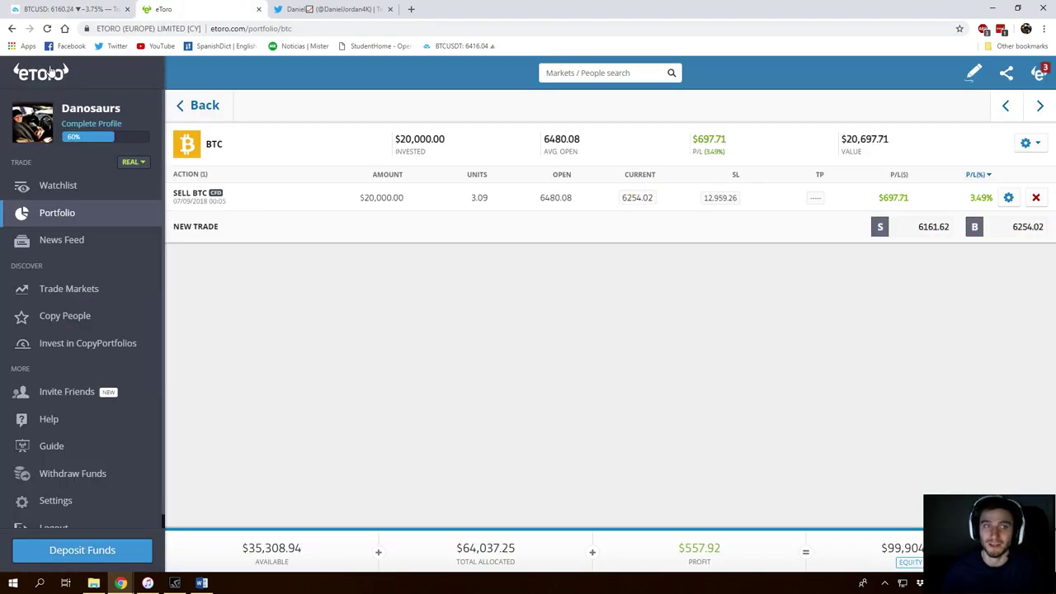
left_click(66, 9)
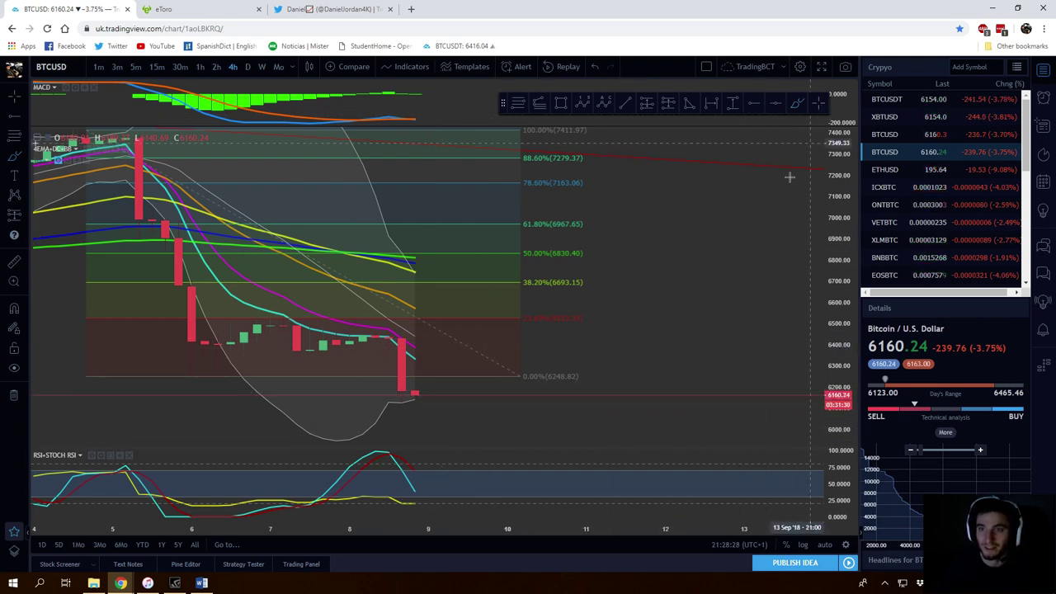
Step: Reset the price scale and delete the Fibonacci retracement from the 4-hour chart
left_click_drag(694, 297, 746, 235)
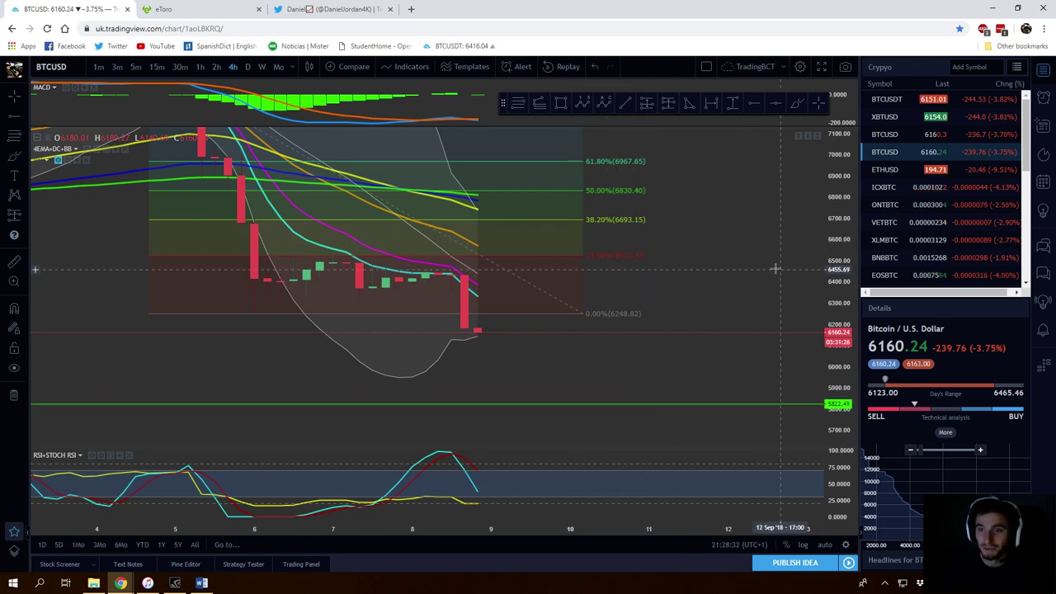
right_click(835, 196)
left_click(863, 271)
scroll(733, 359, "down", 5)
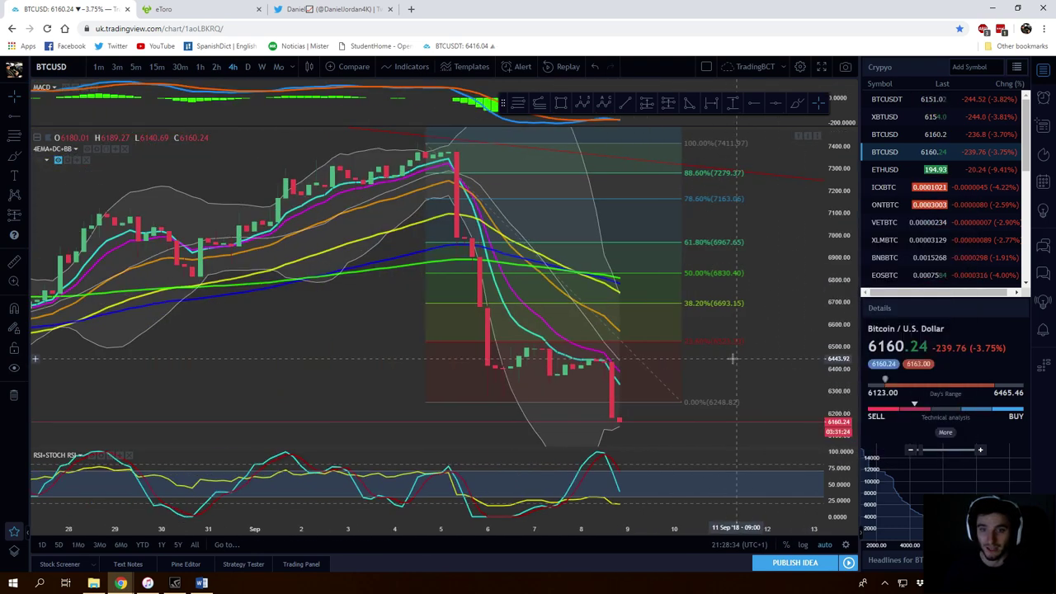
left_click(636, 201)
key("Delete")
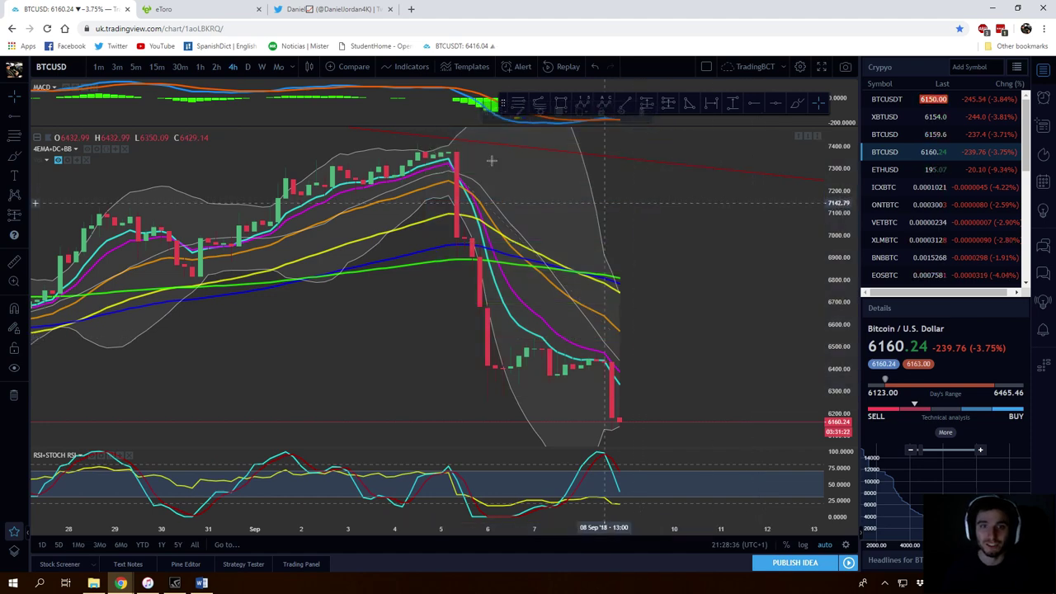
Step: Change the chart to the daily timeframe and hide the 4EMA+DC+BB indicator
left_click(248, 66)
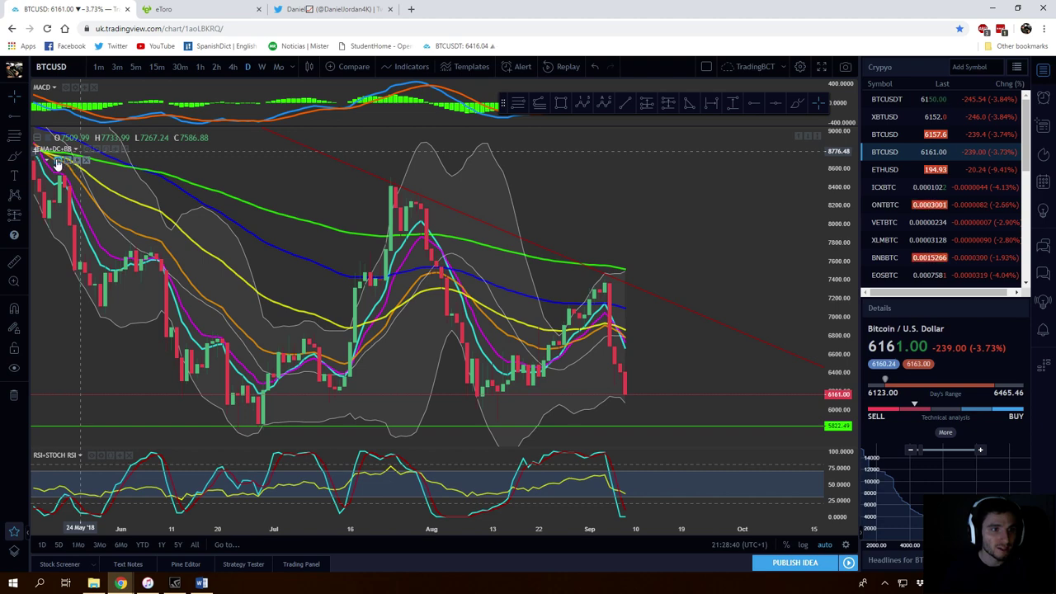
left_click(88, 149)
scroll(643, 411, "down", 3)
scroll(643, 411, "down", 5)
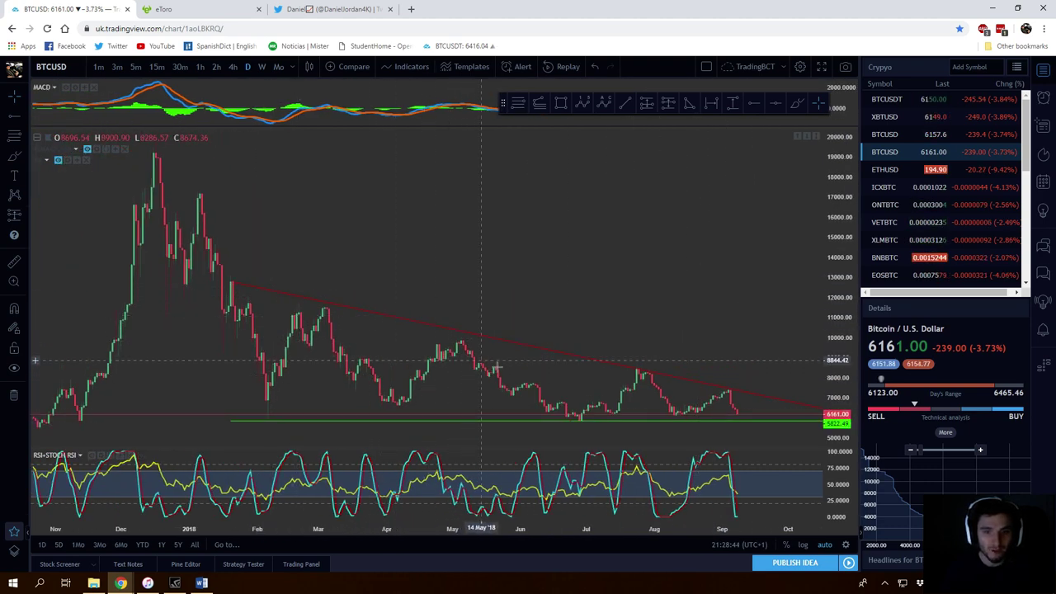
Step: Sketch yellow price paths bouncing between the green support and the falling red trend line and breaking below support, and remove the sketches
left_click_drag(768, 350, 609, 328)
left_click(792, 105)
mouse_move(570, 394)
left_mouse_down()
mouse_move(577, 420)
mouse_move(637, 416)
mouse_move(648, 426)
mouse_move(615, 447)
left_mouse_up()
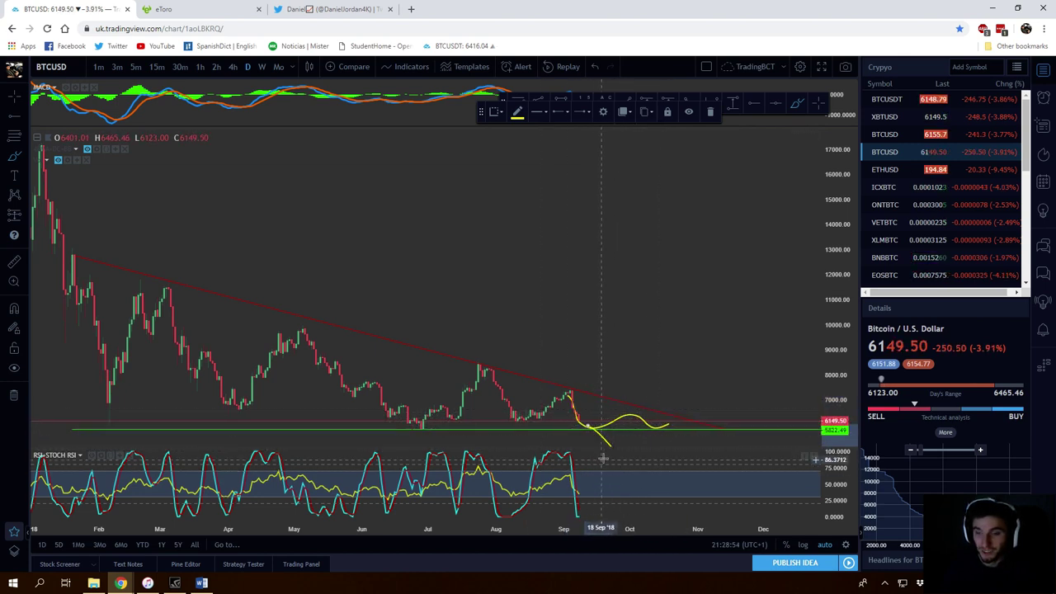
key("ctrl+z")
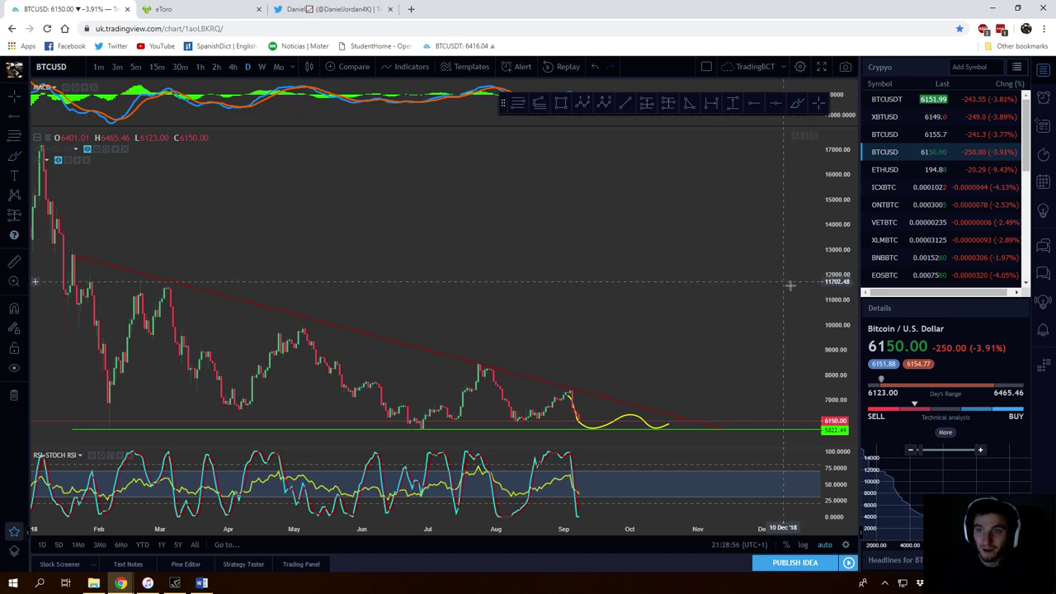
right_click(841, 311)
scroll(468, 415, "up", 4)
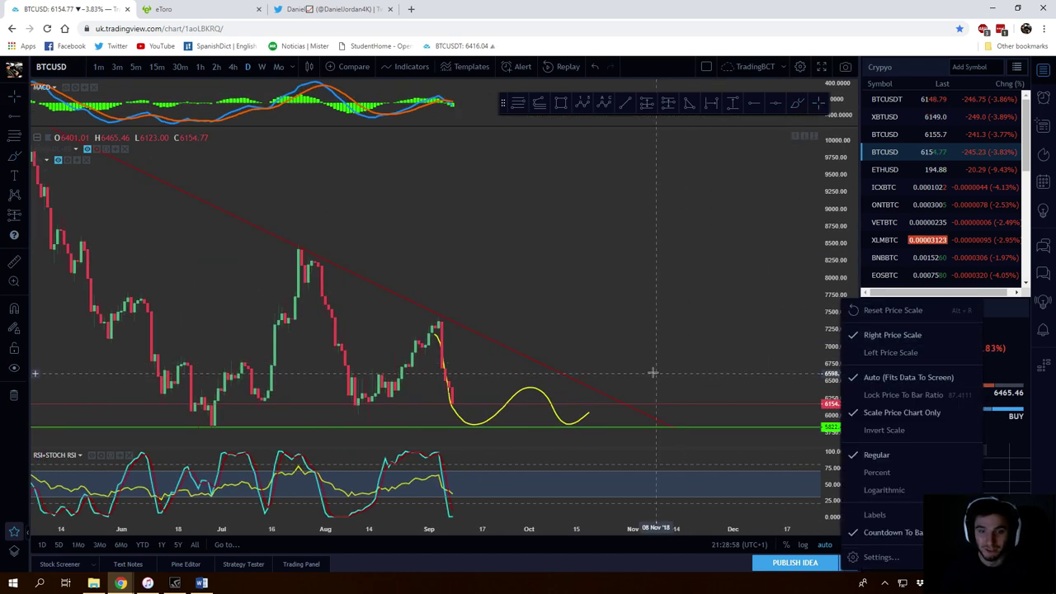
left_click(520, 398)
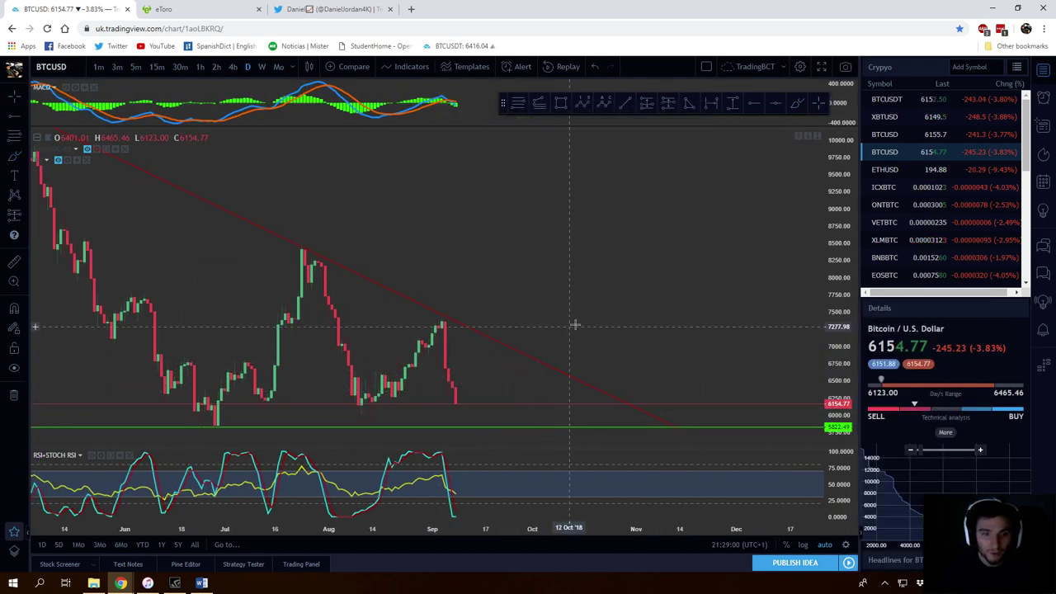
Step: With magnet mode on, draw a rising trend line from the 24 June low at 5780.00 to 6086.25 on 1 December 2018
left_click_drag(573, 323, 611, 309)
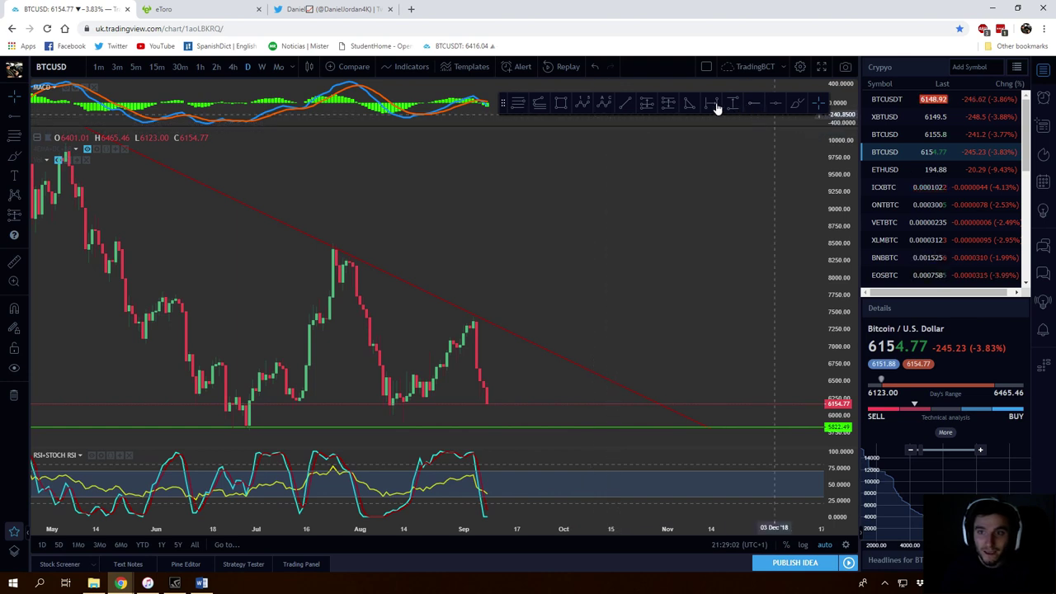
left_click(624, 106)
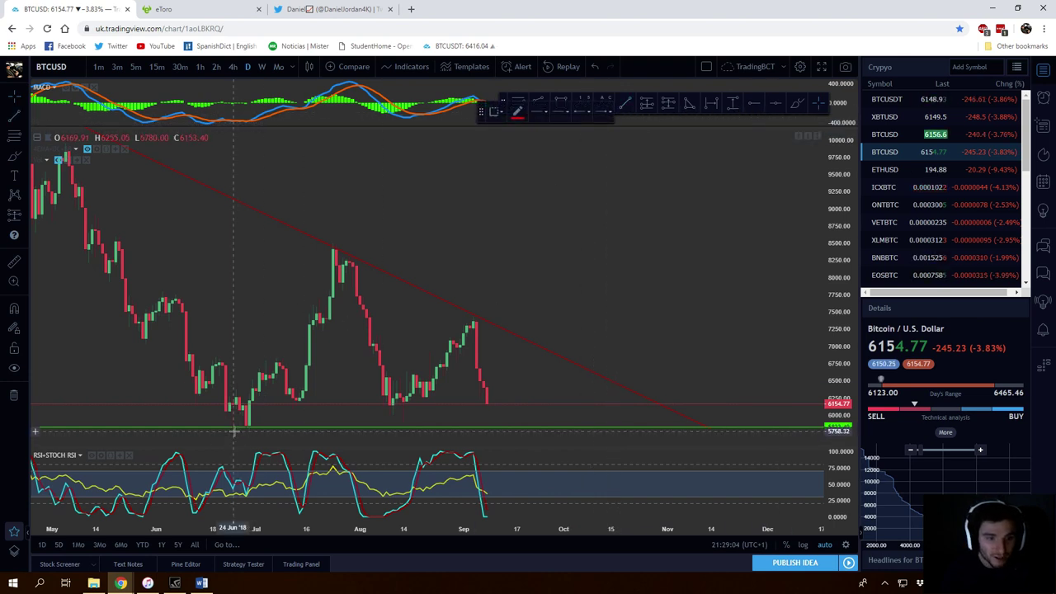
left_click(14, 308)
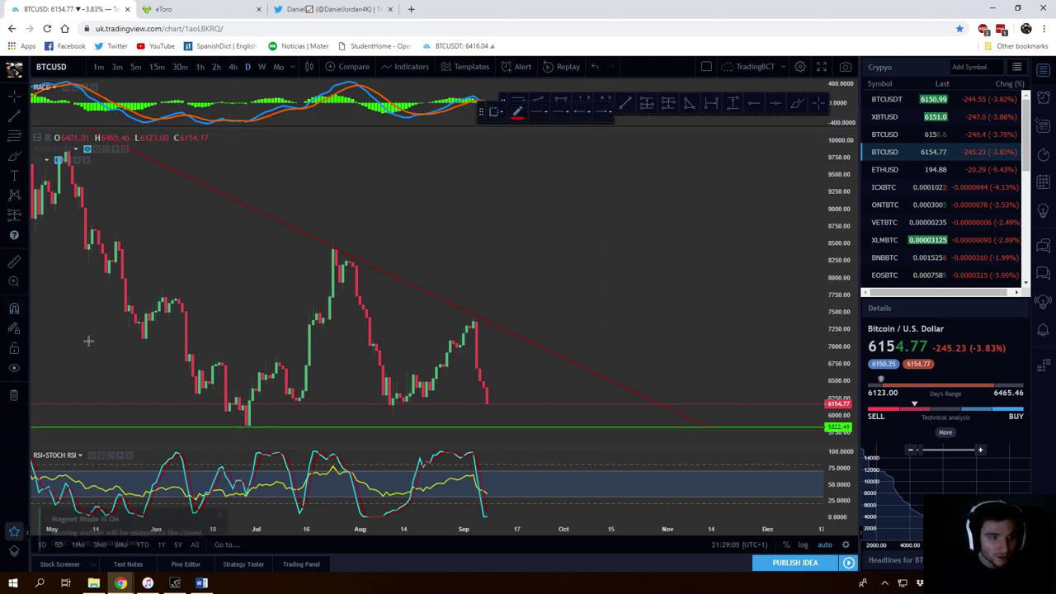
left_click(233, 430)
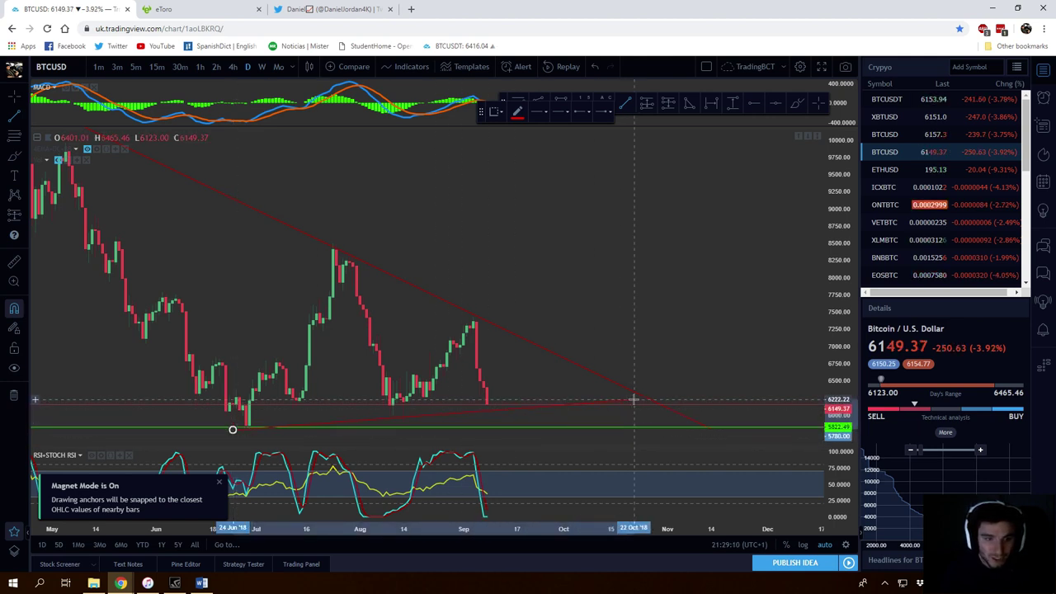
left_click(767, 408)
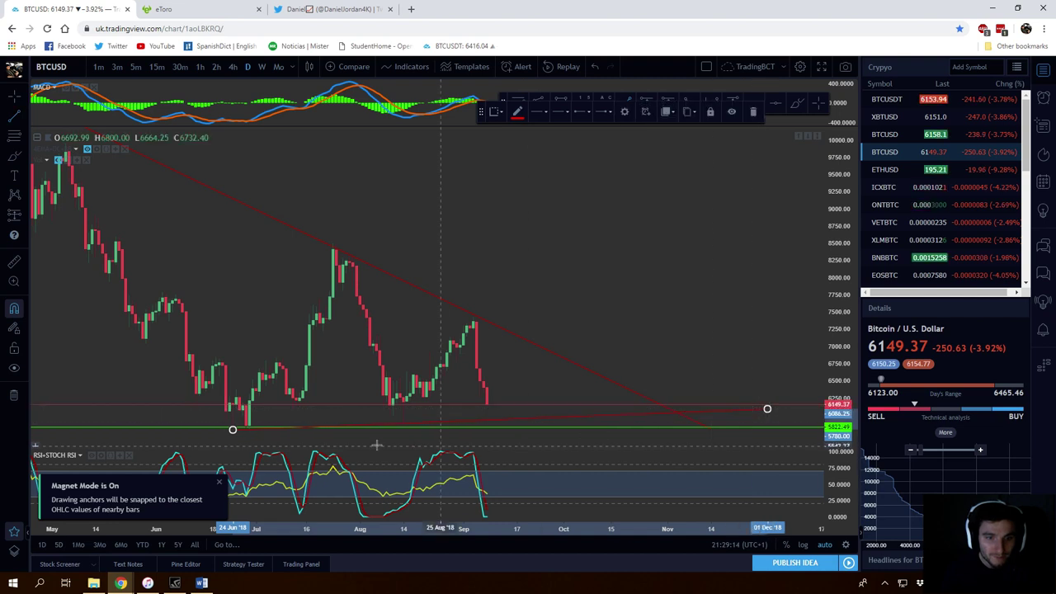
Step: Set the rising trend line's colour to green in its style settings
double_click(472, 420)
left_click(501, 219)
left_click(546, 253)
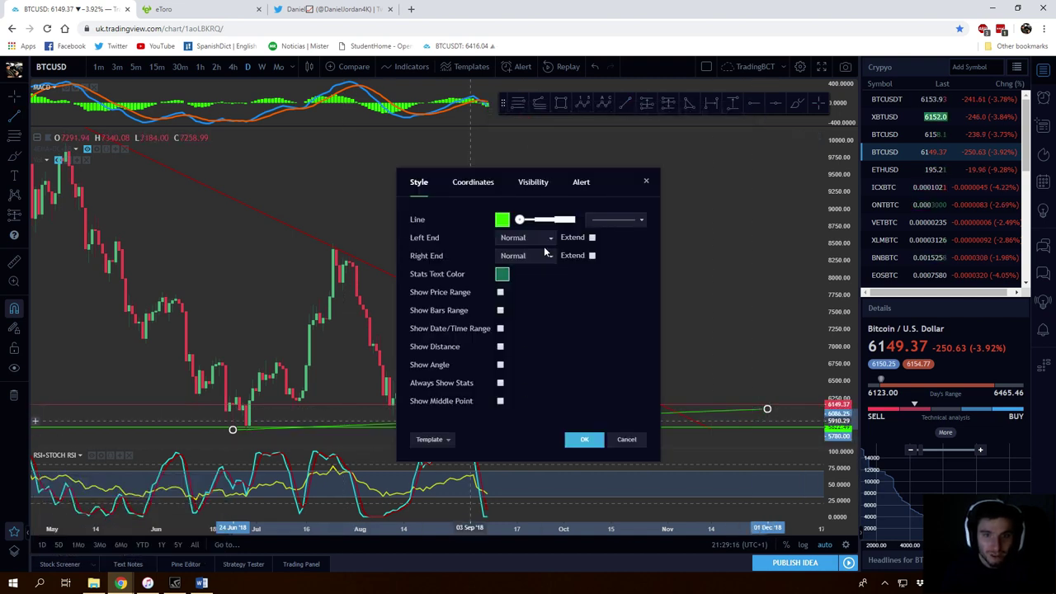
left_click(646, 181)
Step: Sketch price paths bouncing off the rising green line and the horizontal support, plus a drop below both, and undo the sketches
left_click_drag(852, 323, 835, 148)
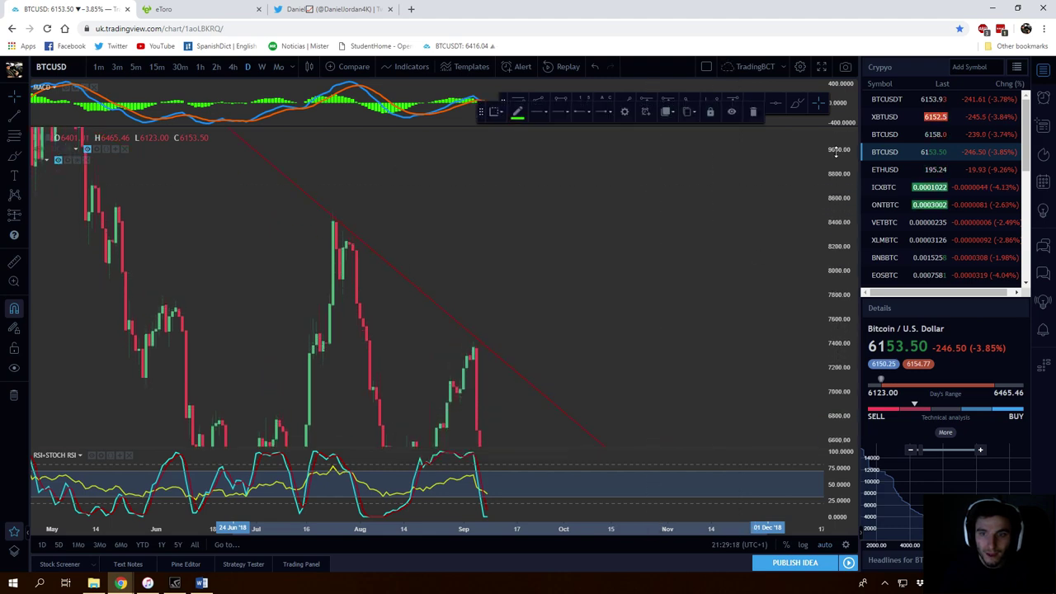
left_click_drag(719, 301, 614, 90)
left_click_drag(644, 249, 653, 235)
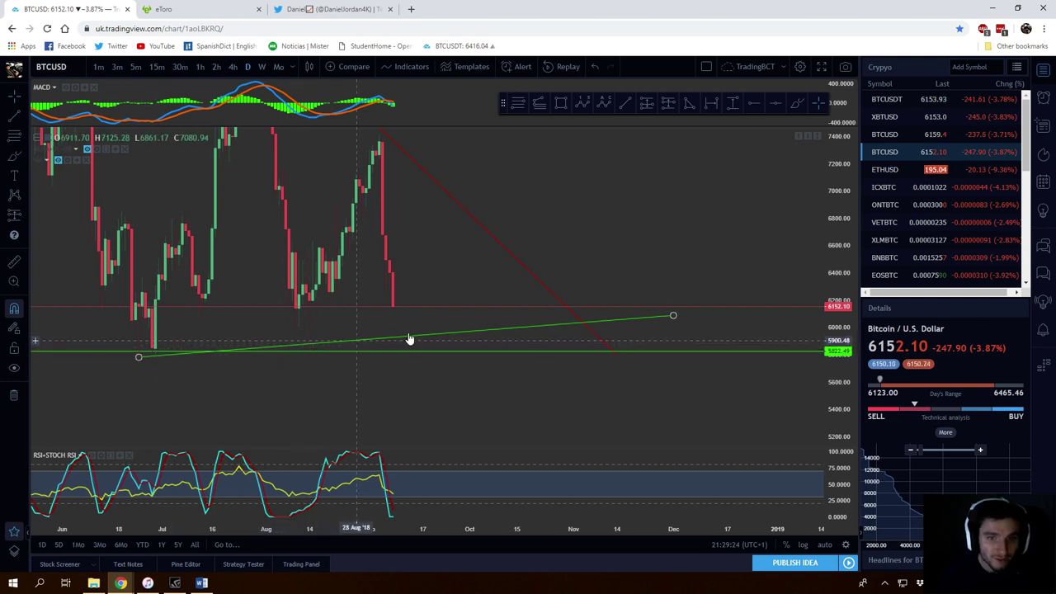
left_click(796, 105)
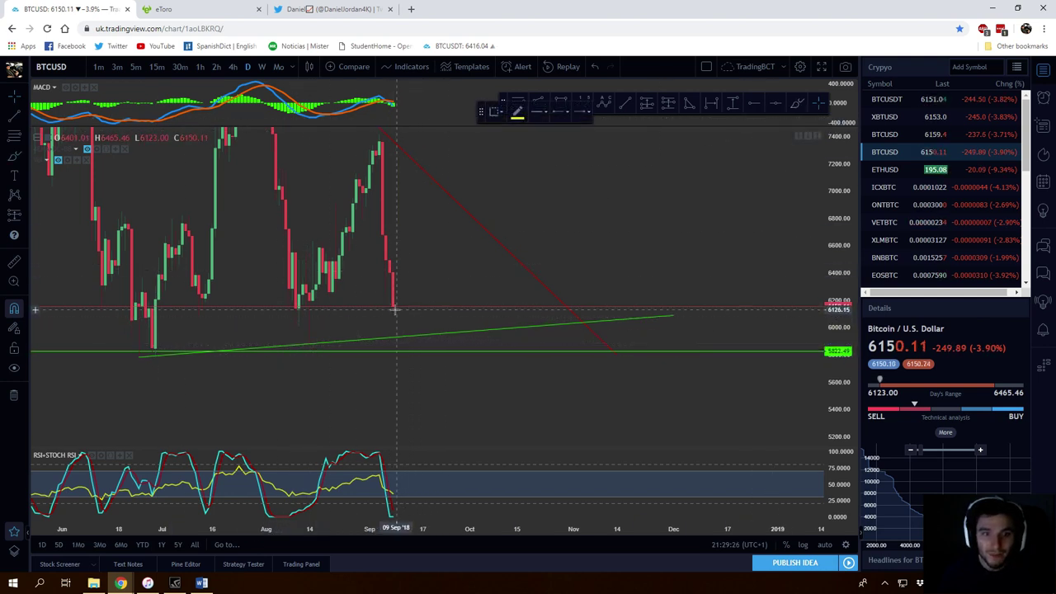
mouse_move(394, 308)
left_mouse_down()
mouse_move(404, 316)
mouse_move(455, 297)
mouse_move(424, 344)
left_mouse_up()
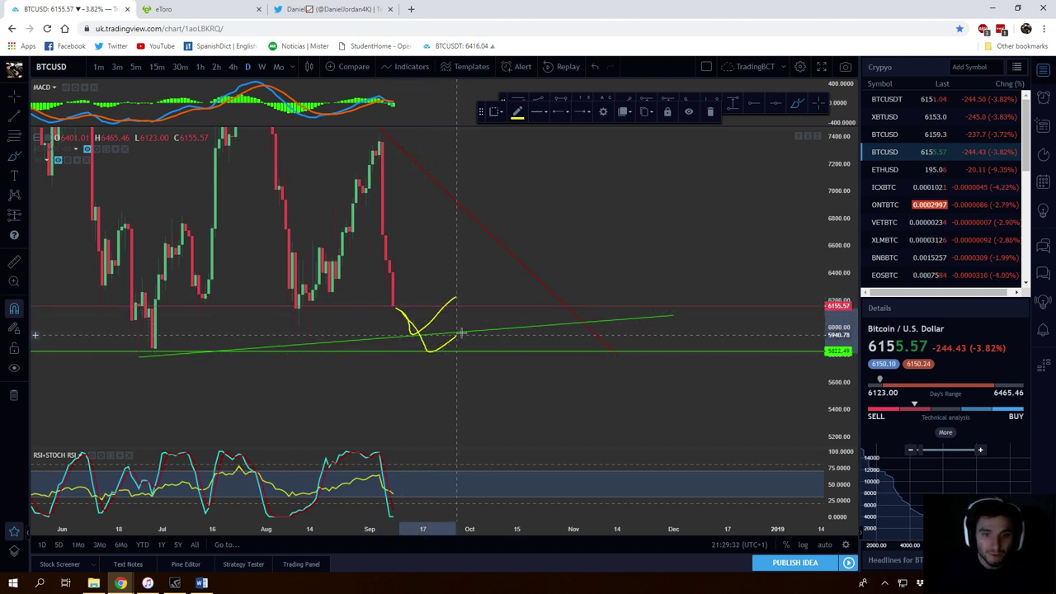
left_click_drag(407, 319, 489, 420)
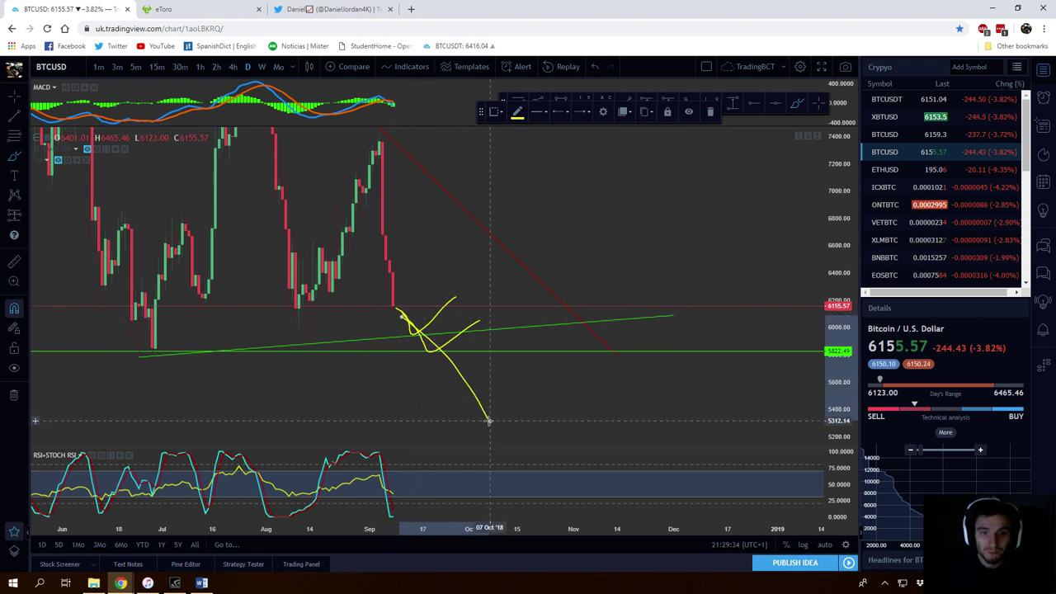
key("ctrl+z")
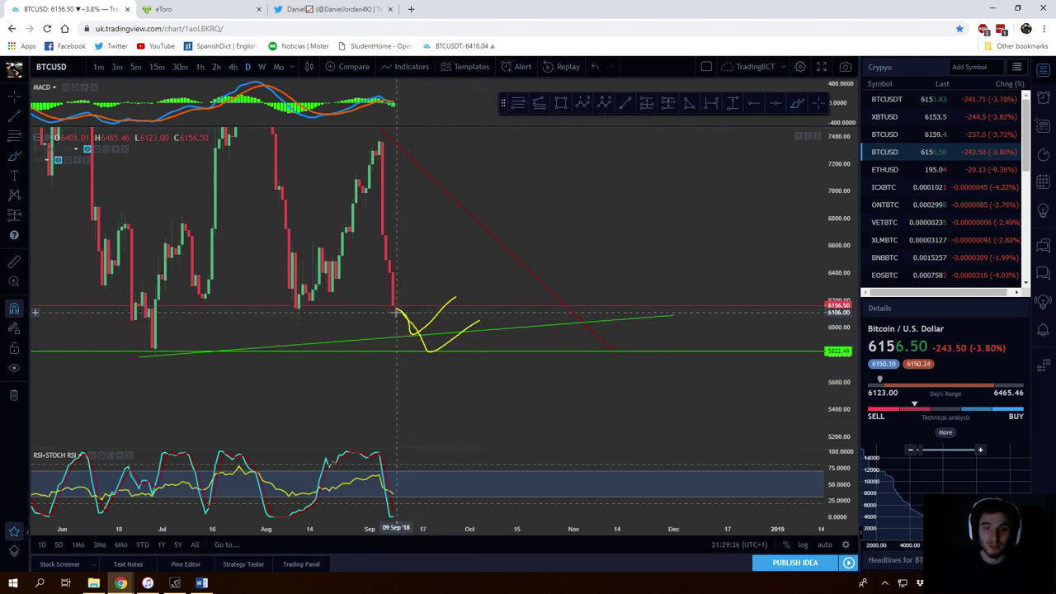
left_click_drag(435, 351, 493, 320)
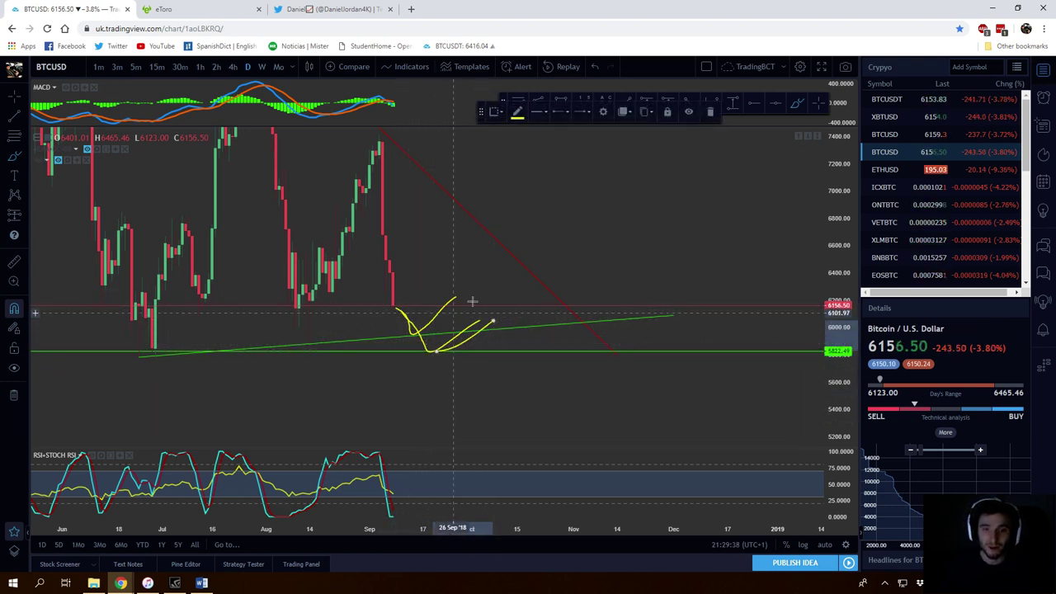
key("ctrl+z")
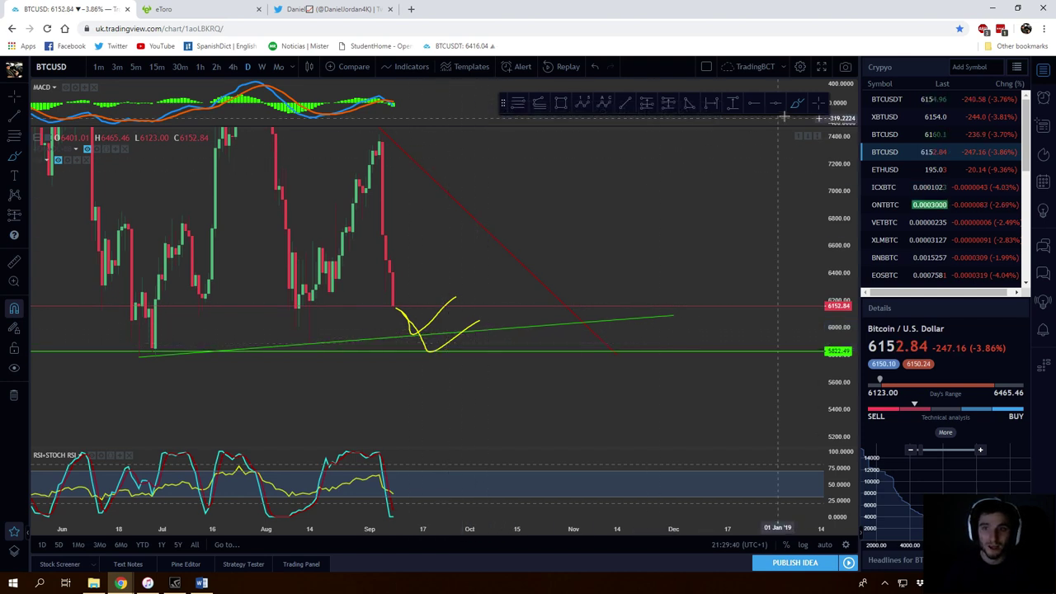
key("ctrl+z")
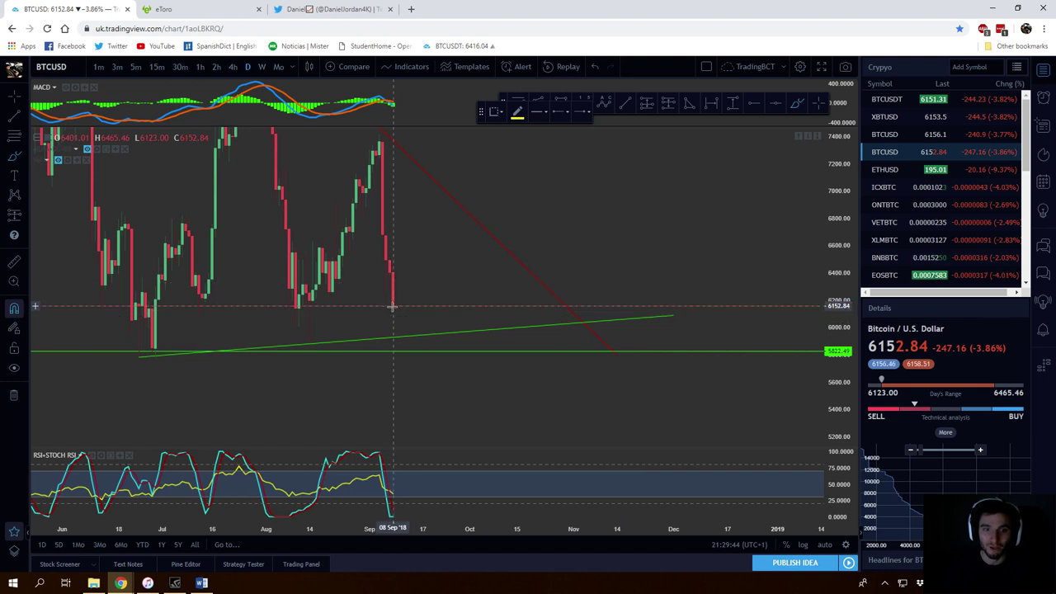
Step: Sketch a rebound from the current price to the falling red line and one off the rising green line, and undo both
left_click_drag(395, 307, 473, 223)
mouse_move(391, 287)
left_mouse_down()
mouse_move(413, 330)
mouse_move(468, 298)
left_mouse_up()
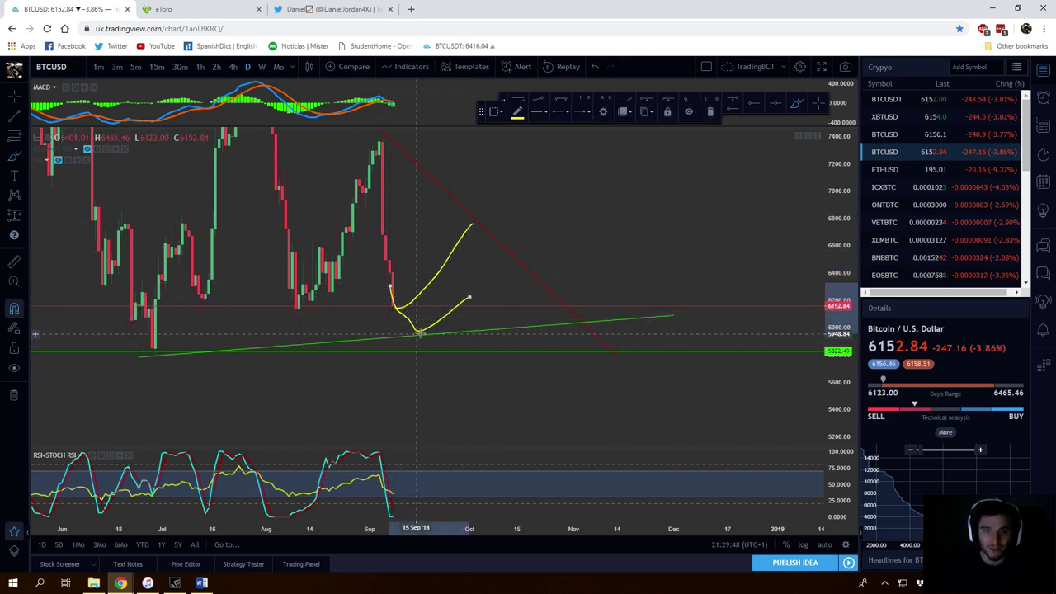
mouse_move(419, 333)
left_mouse_down()
mouse_move(437, 348)
mouse_move(495, 305)
left_mouse_up()
key("ctrl+z")
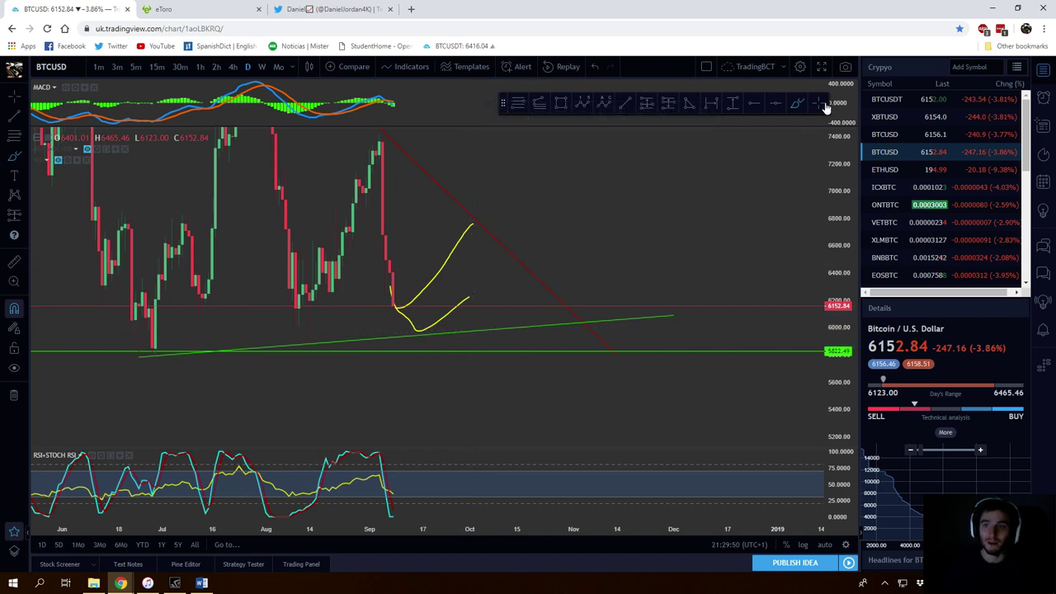
key("ctrl+z")
key("ctrl+z")
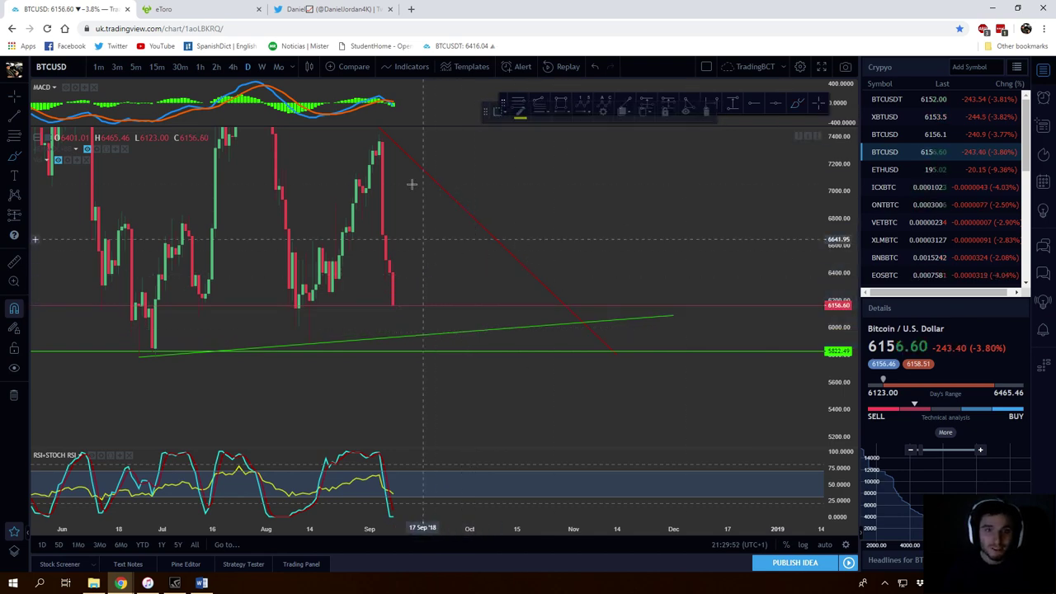
Step: Review the BTC short's profit in eToro once more, and go back to the daily chart
left_click(163, 9)
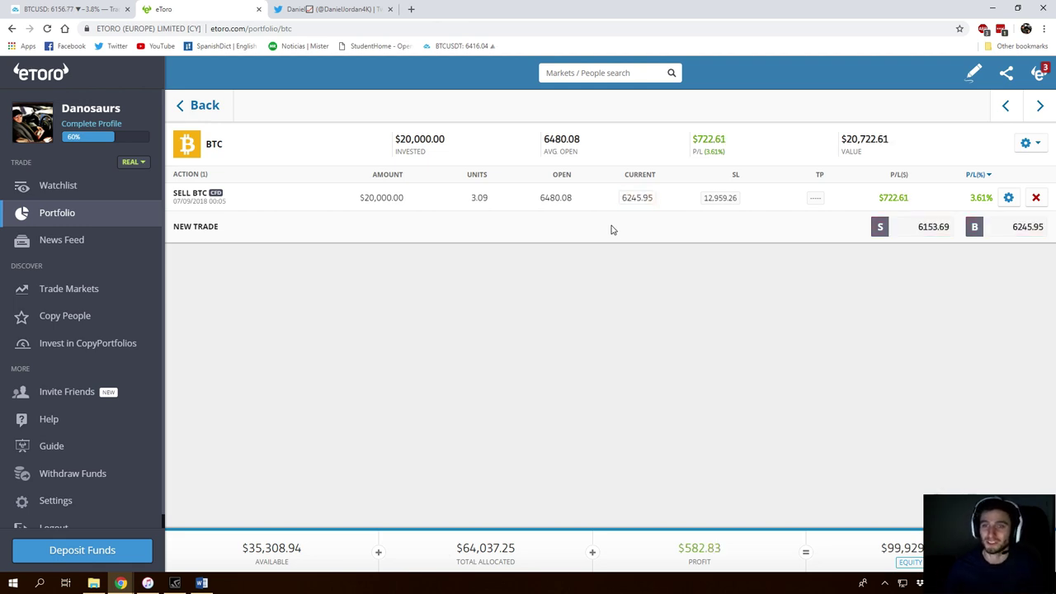
key("ctrl+shift+Tab")
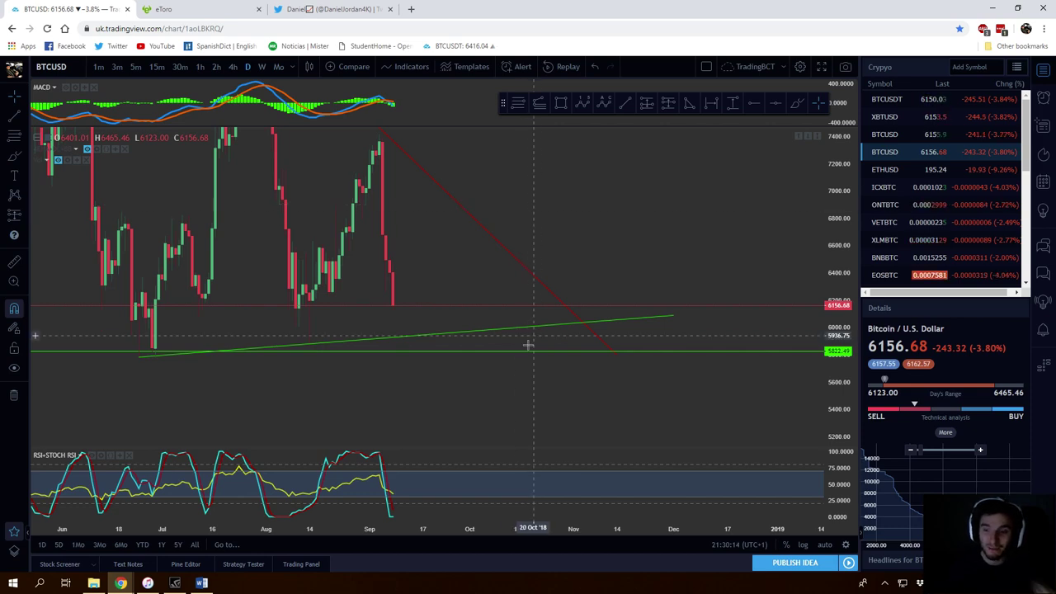
Step: Switch to Word, look through the Elliott Wave Theory lesson as far as the five-wave diagram, and return to the TradingView chart
left_click(201, 582)
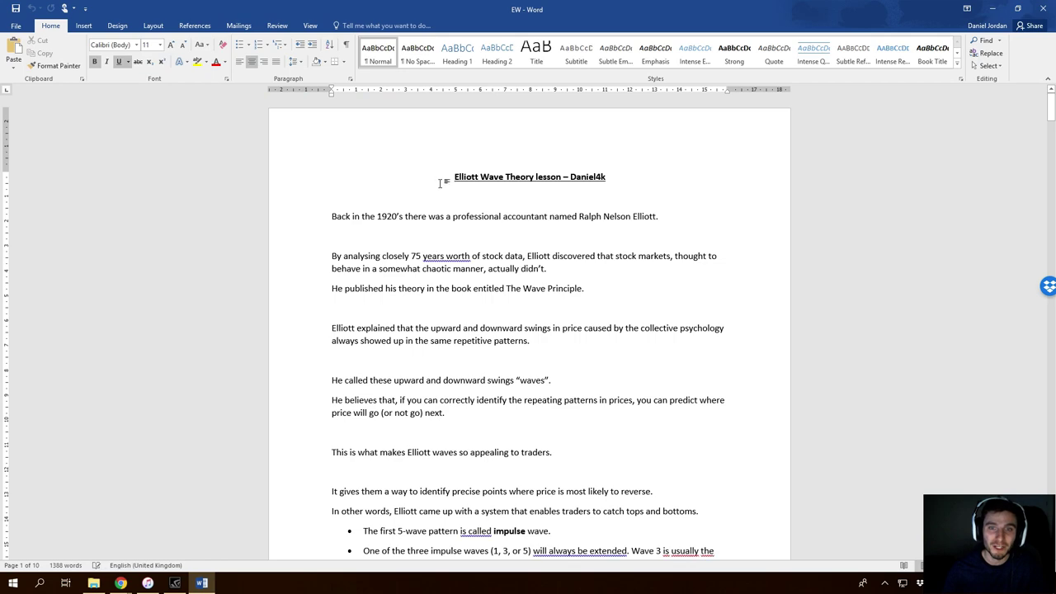
left_click_drag(545, 175, 607, 177)
left_click(542, 236)
scroll(528, 278, "down", 12)
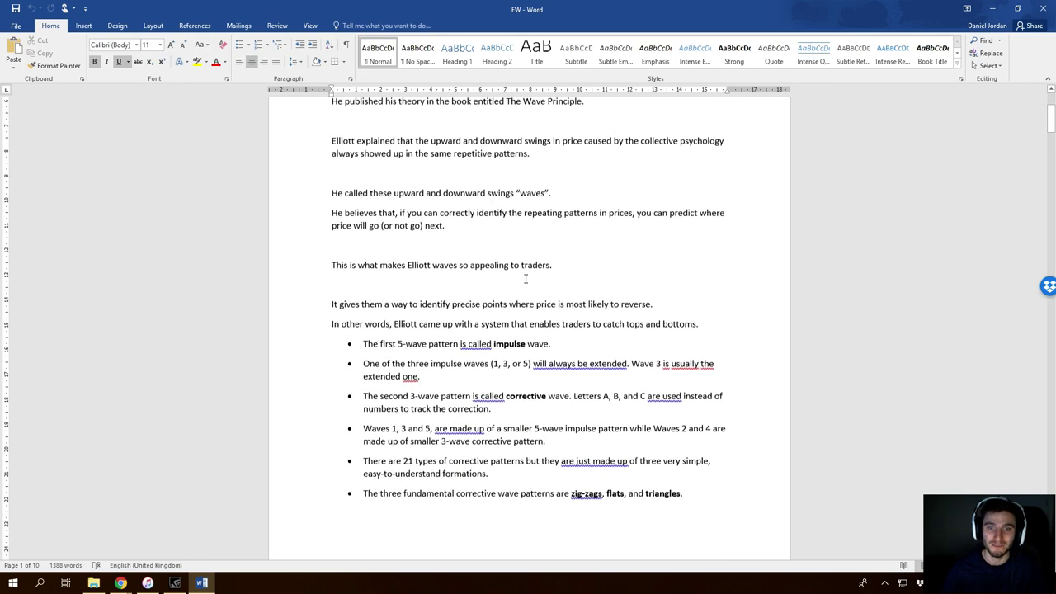
scroll(515, 320, "down", 15)
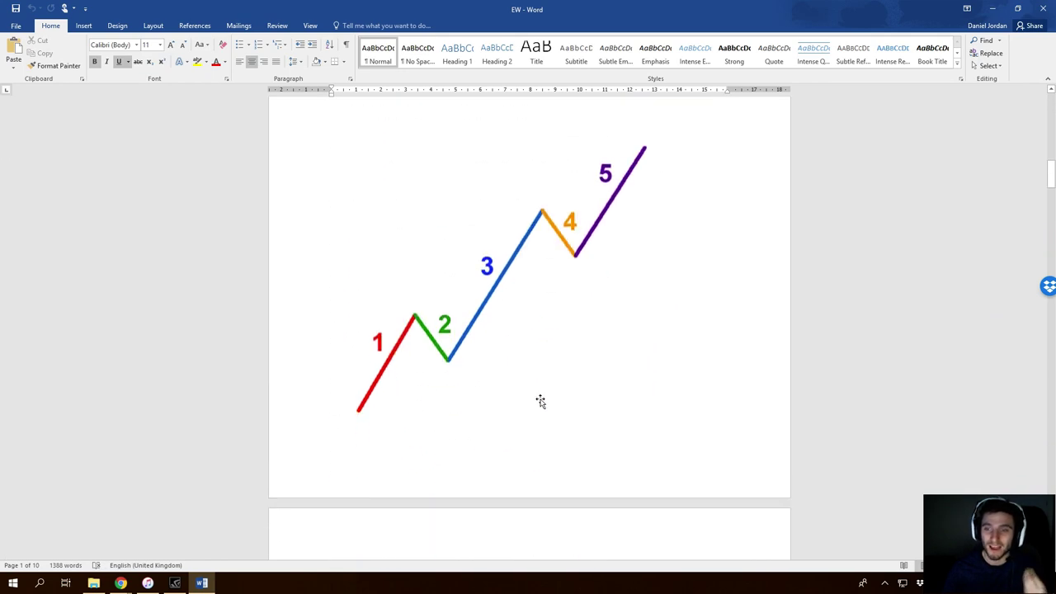
scroll(536, 401, "up", 20)
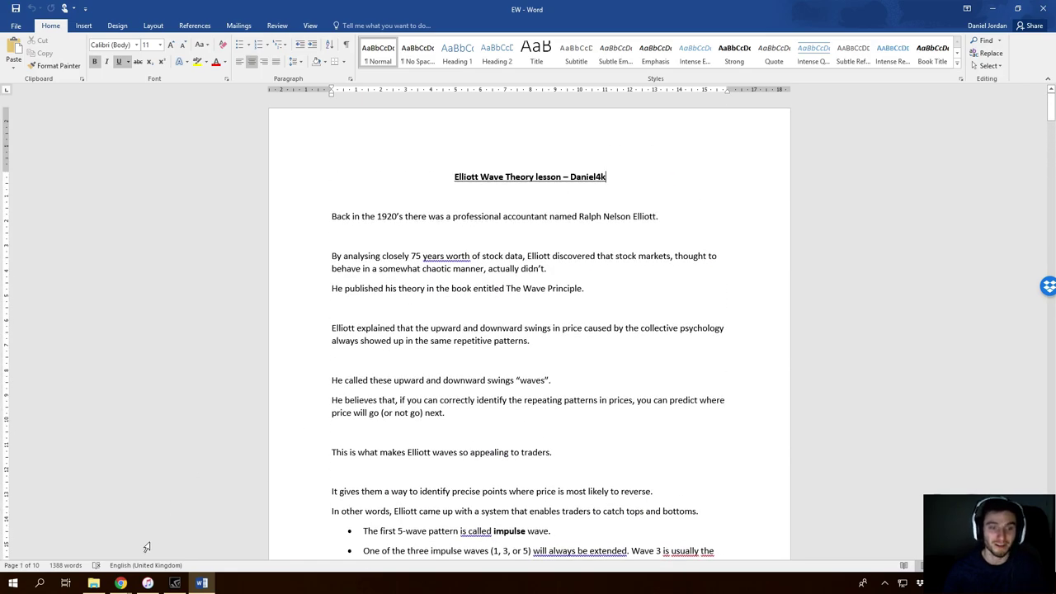
mouse_move(121, 583)
left_click(73, 561)
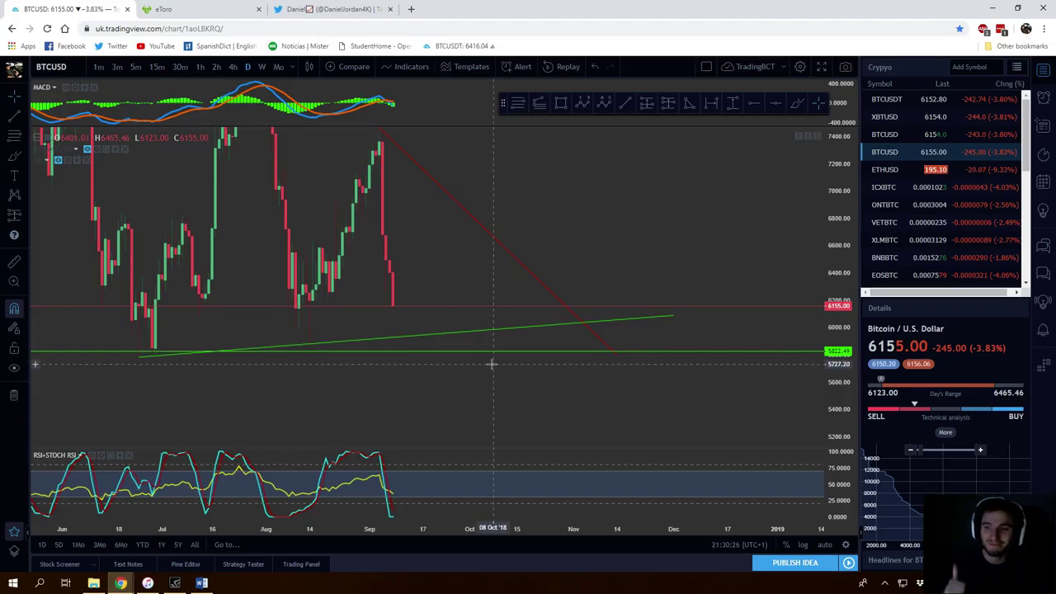